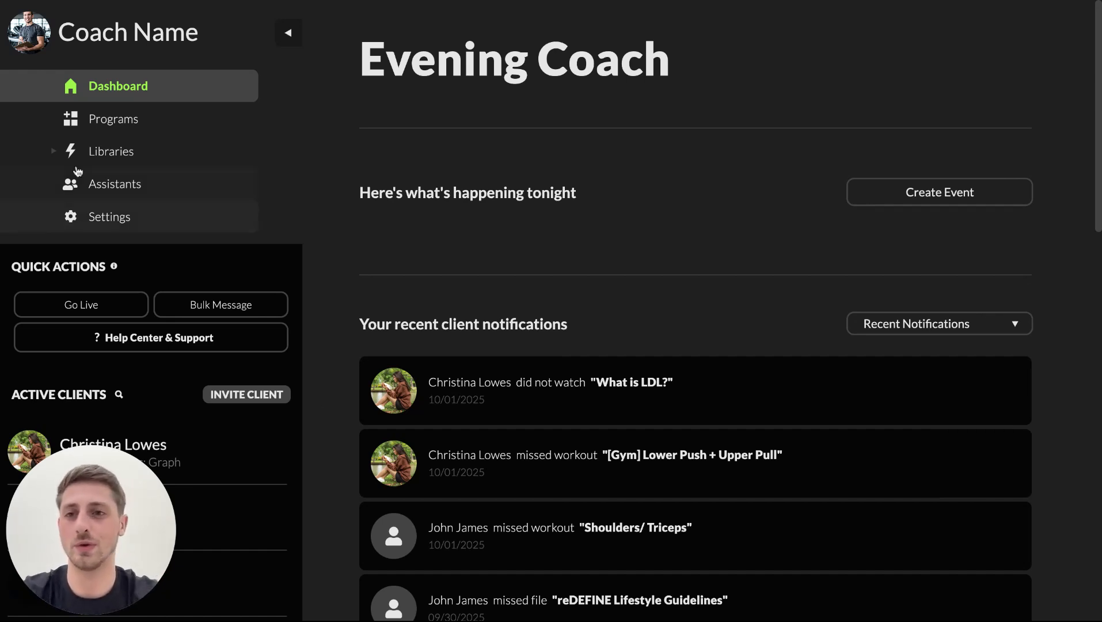
Open the full list of Ai Exercises in the Exercises library.
click(150, 152)
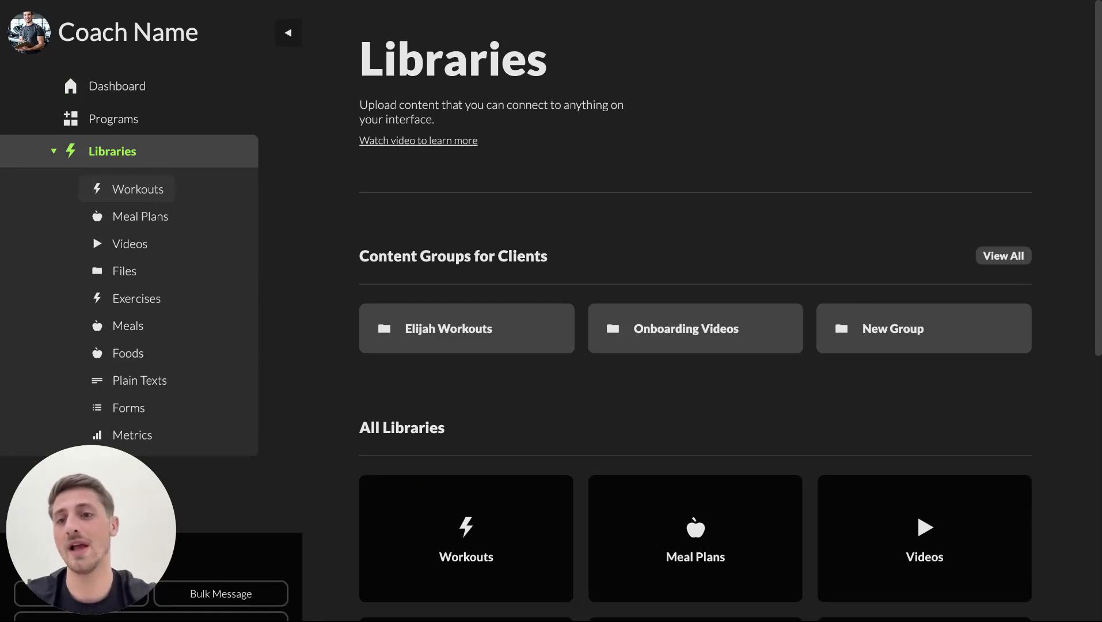
click(135, 301)
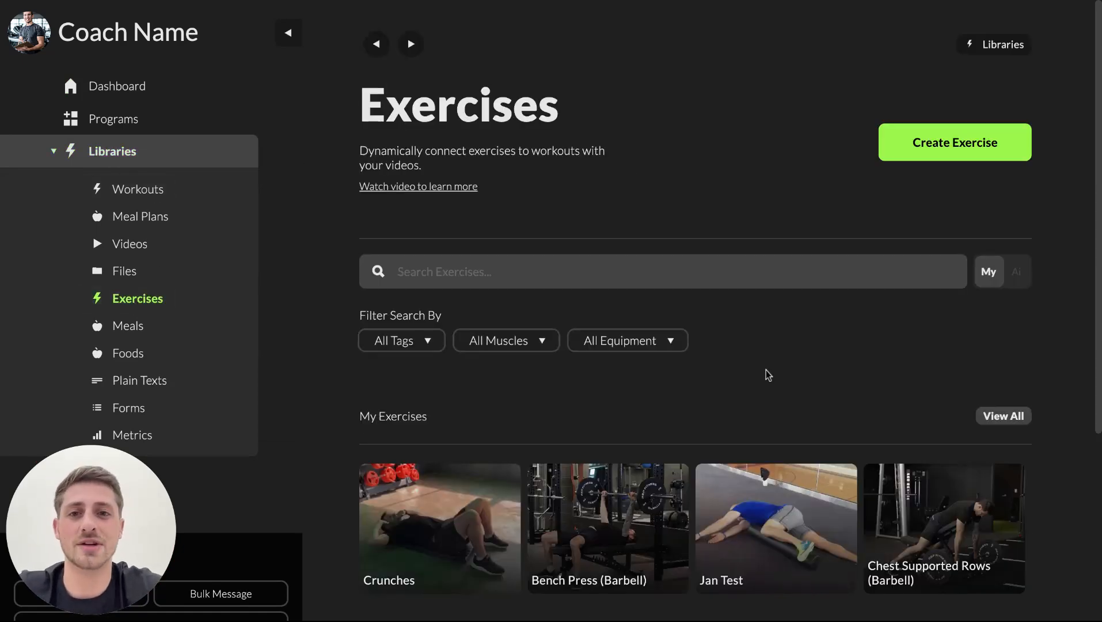
scroll(702, 350, down, 5)
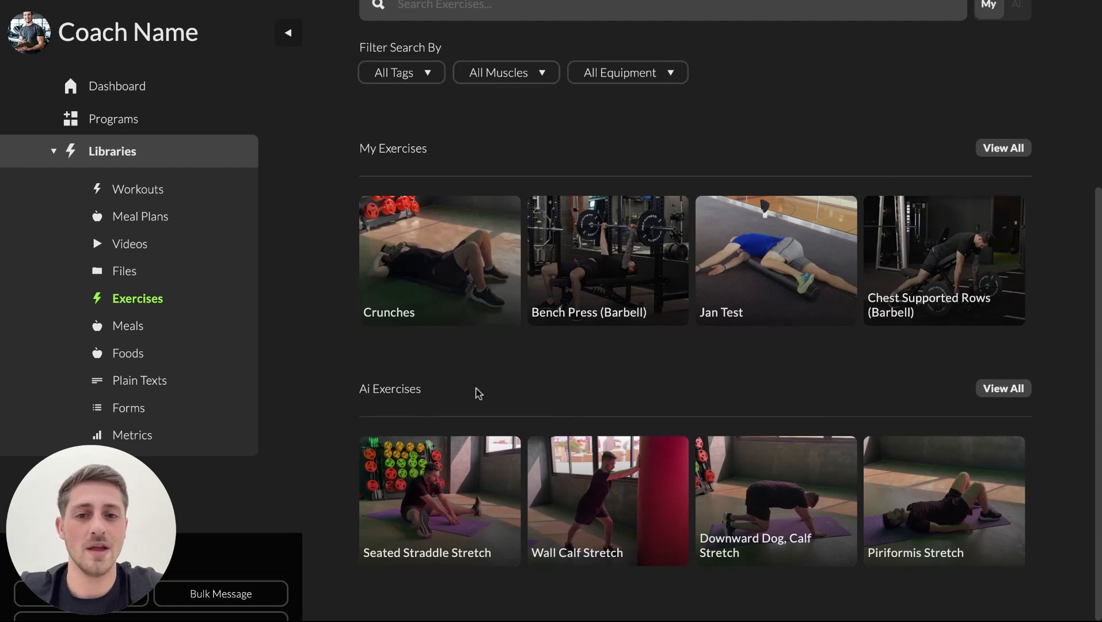
click(1015, 389)
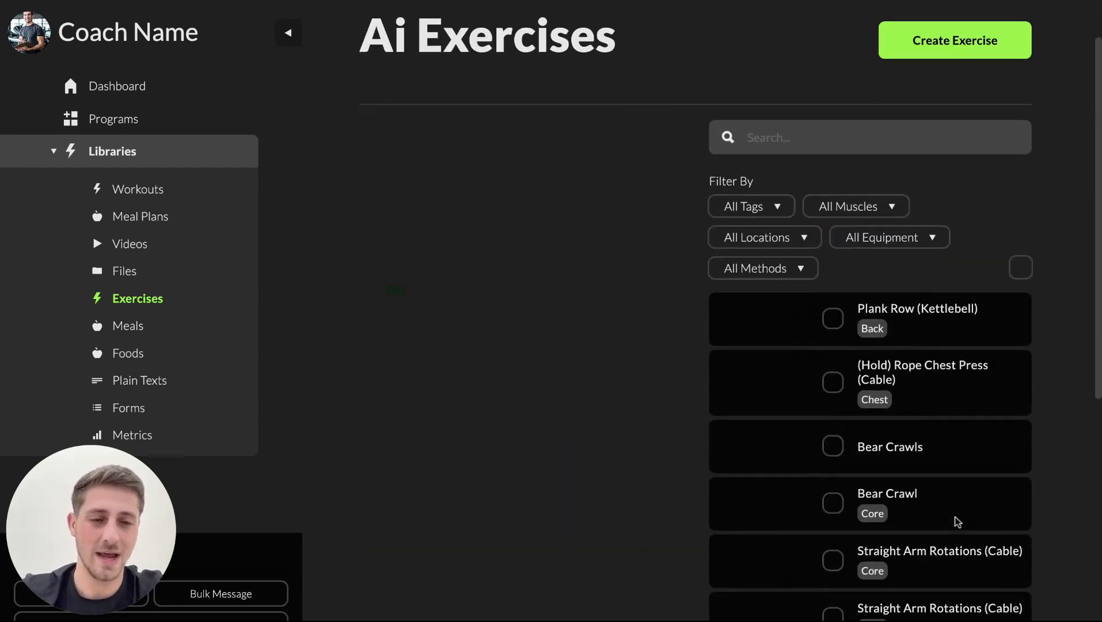
Search the Ai Exercises for "bench press".
scroll(958, 522, down, 2)
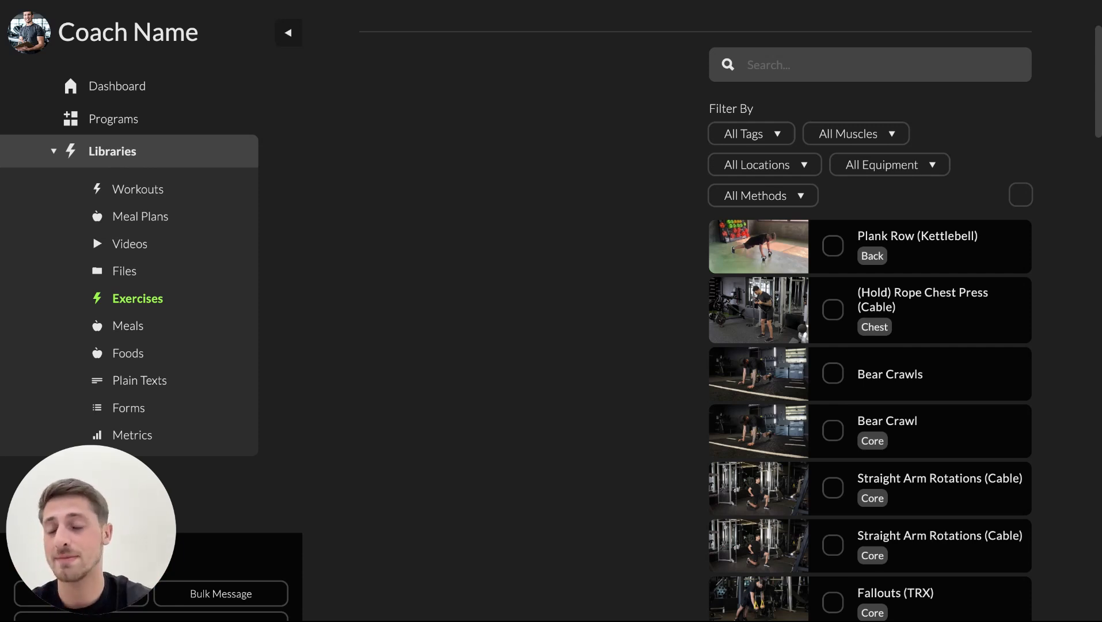
click(802, 62)
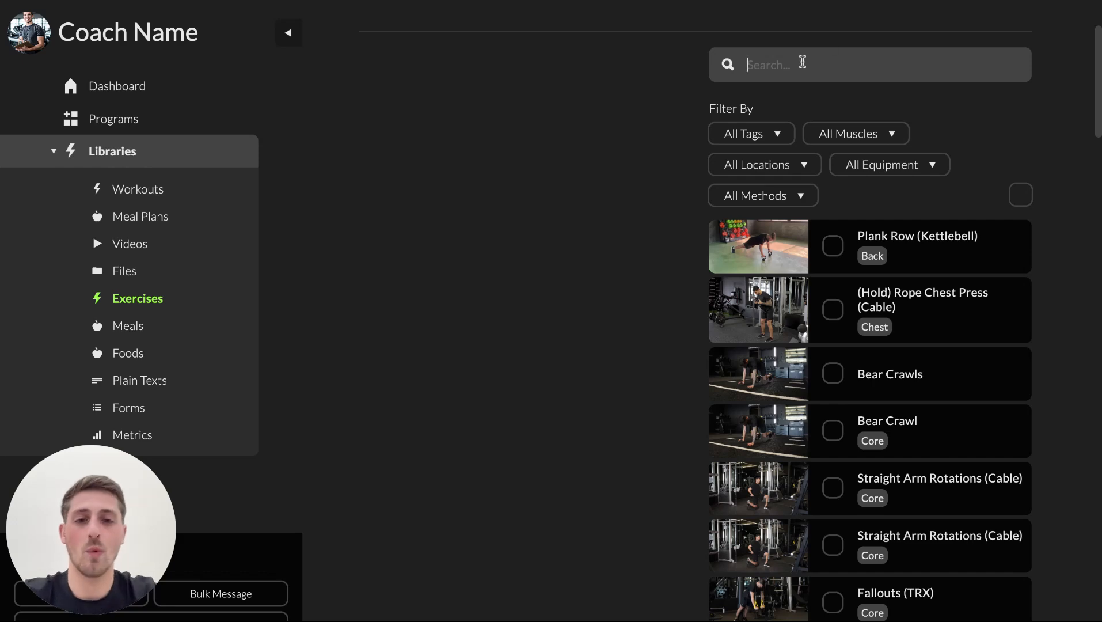
text(bench press)
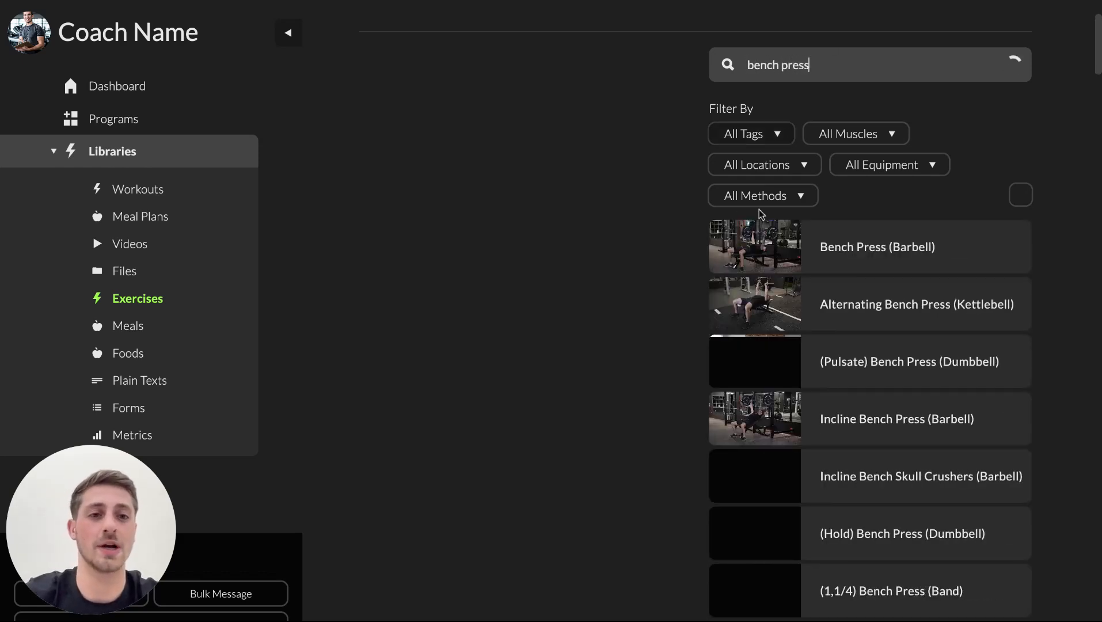
Look through the bench press results and examine the equipment and method variations.
scroll(820, 179, down, 2)
scroll(882, 192, up, 3)
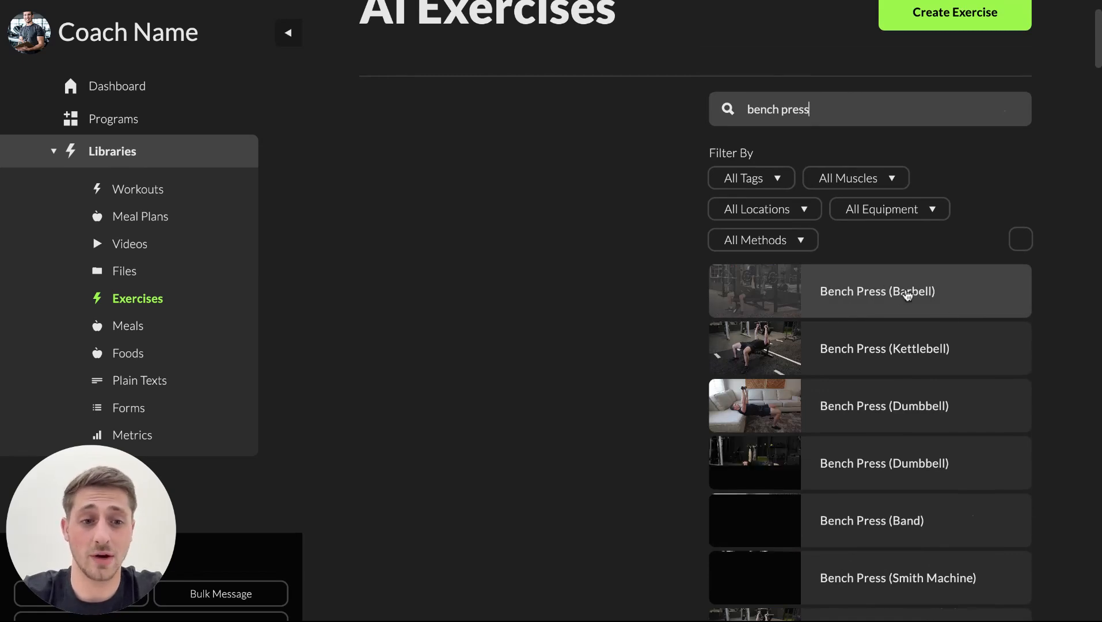
scroll(904, 296, down, 5)
scroll(907, 295, up, 5)
scroll(907, 294, down, 10)
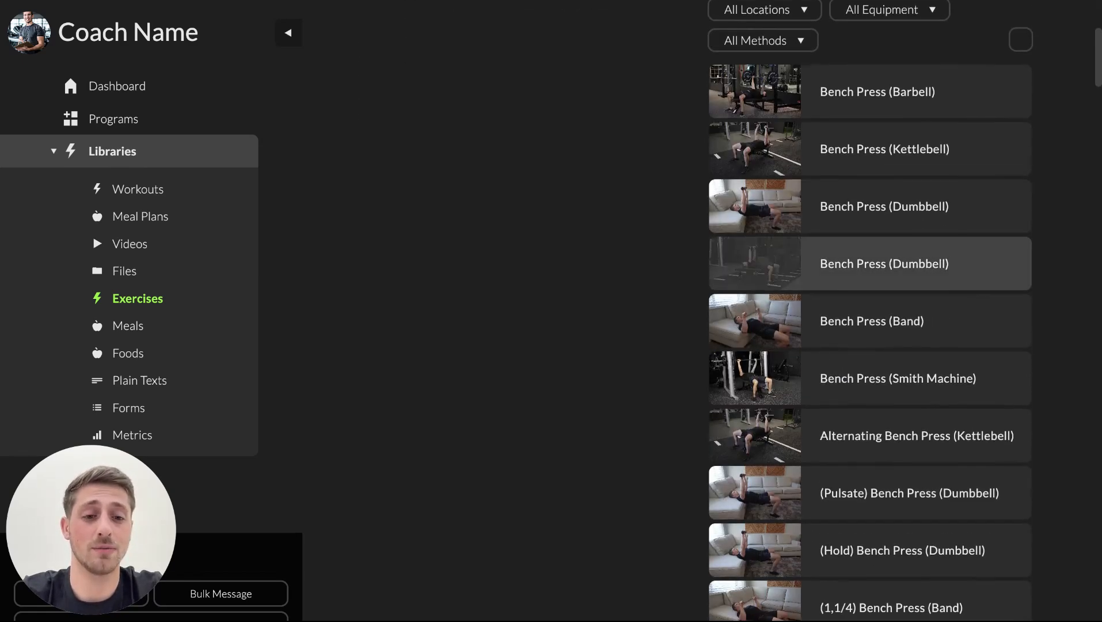
scroll(929, 211, down, 4)
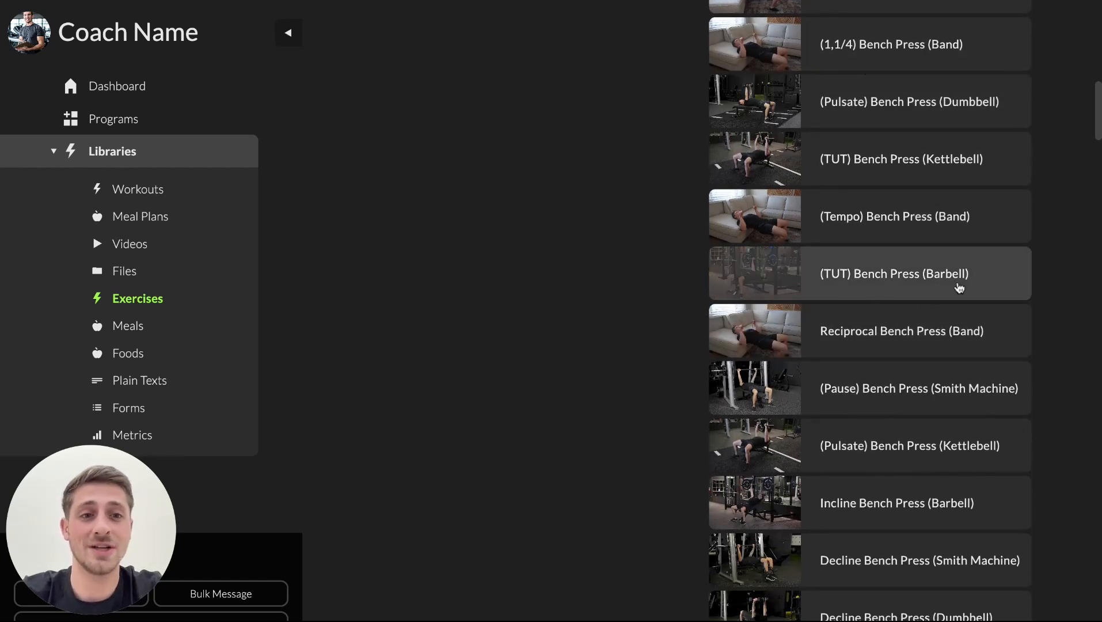
scroll(959, 288, up, 1)
scroll(959, 288, down, 3)
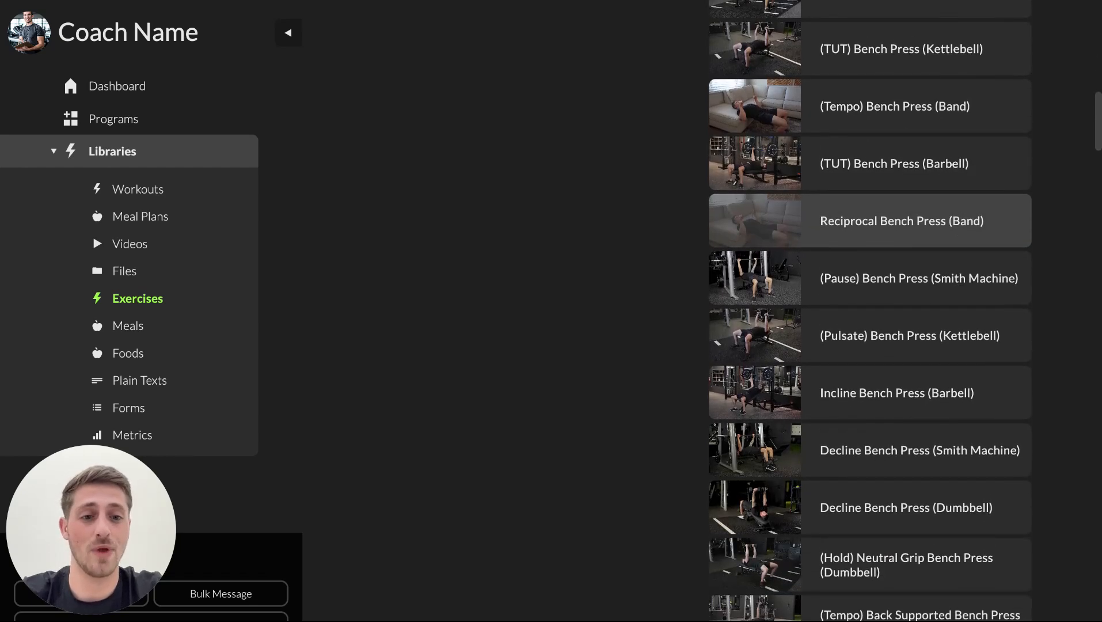
scroll(959, 265, down, 8)
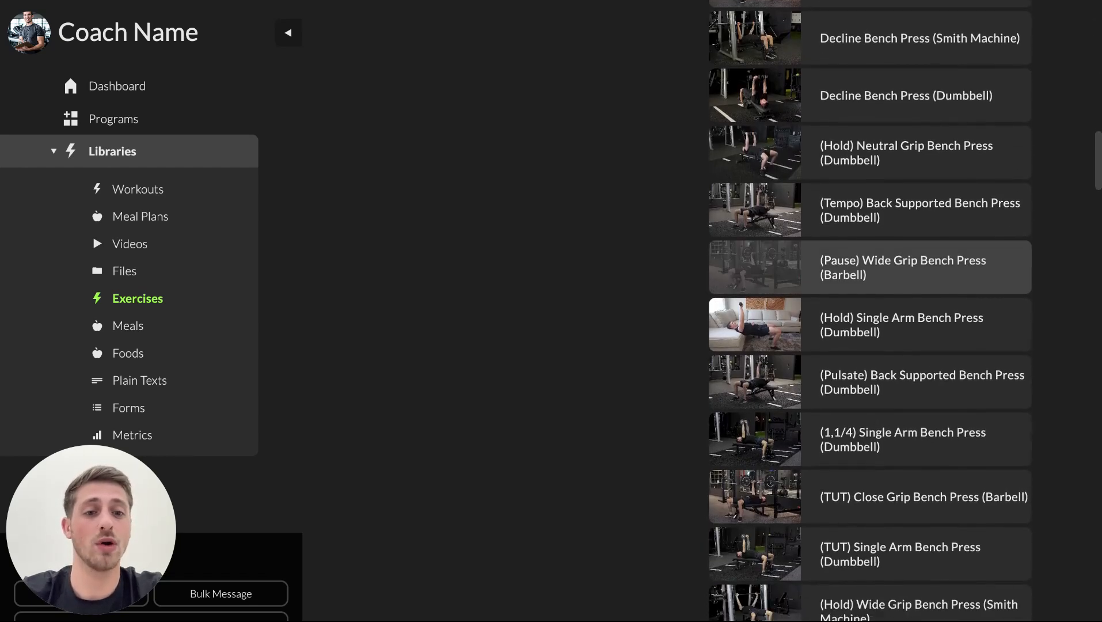
scroll(839, 261, down, 5)
scroll(841, 526, down, 7)
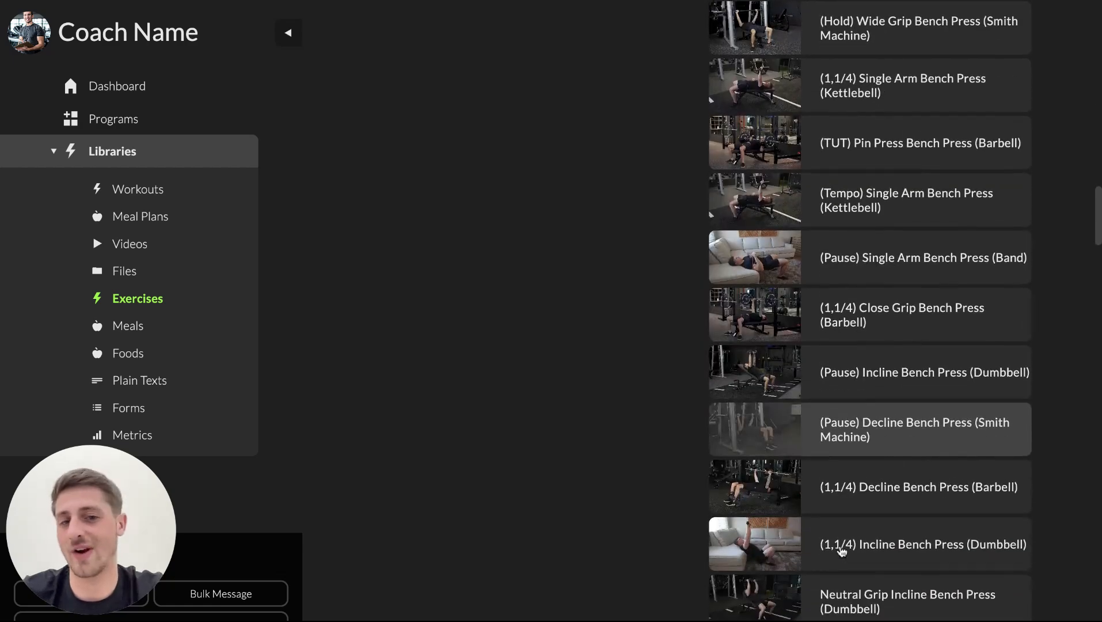
scroll(842, 551, down, 1)
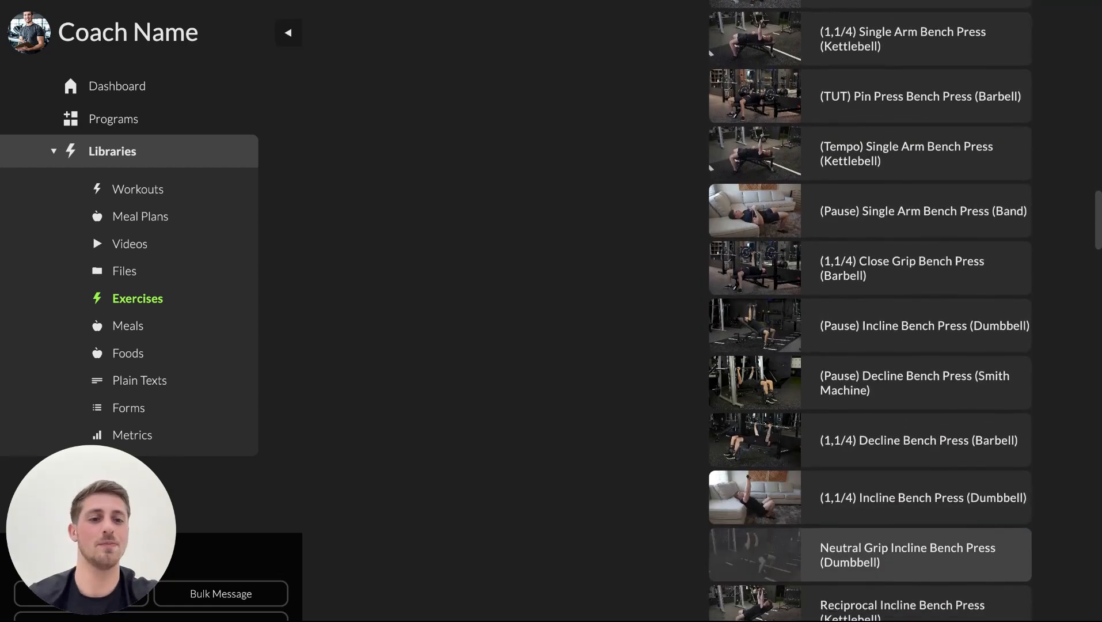
scroll(863, 494, down, 1)
scroll(864, 498, up, 12)
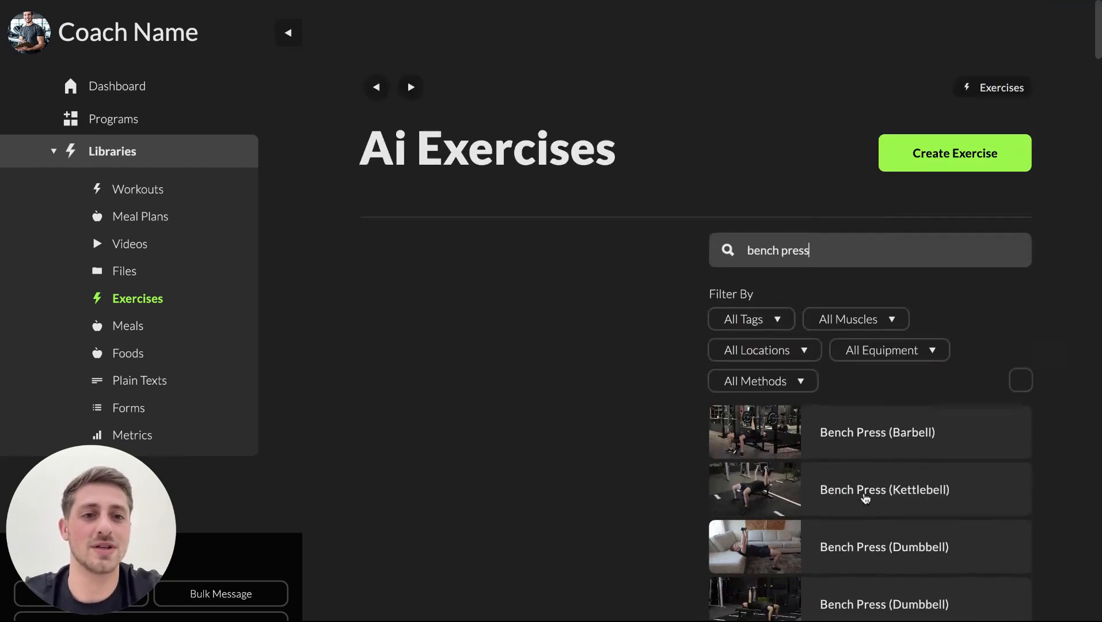
Filter the bench press exercises to Barbell equipment.
click(893, 309)
text(barbe)
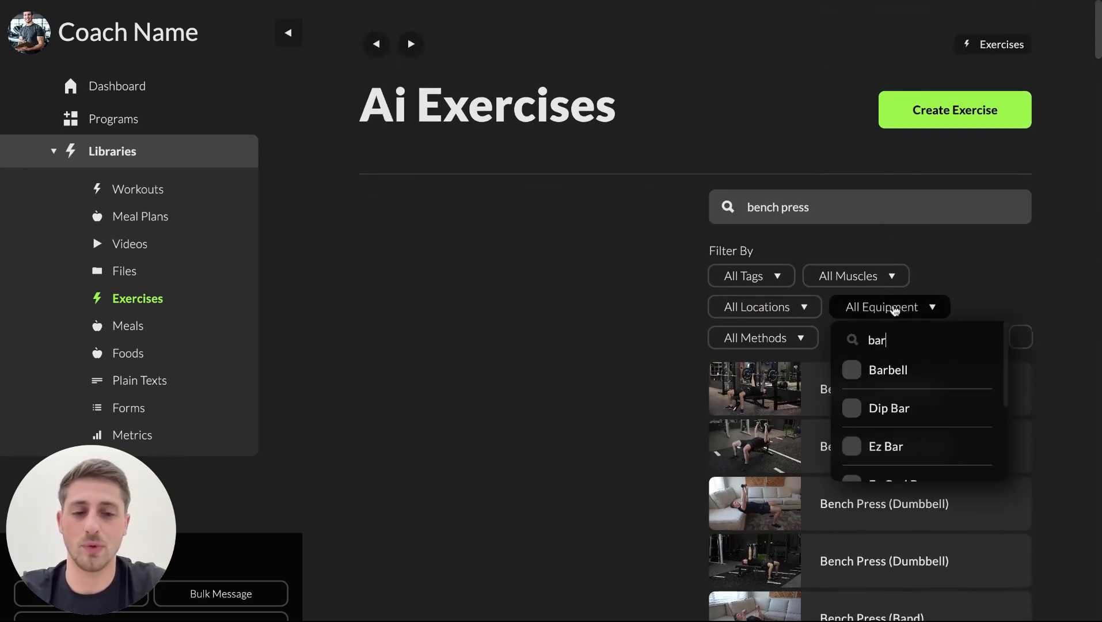
click(881, 369)
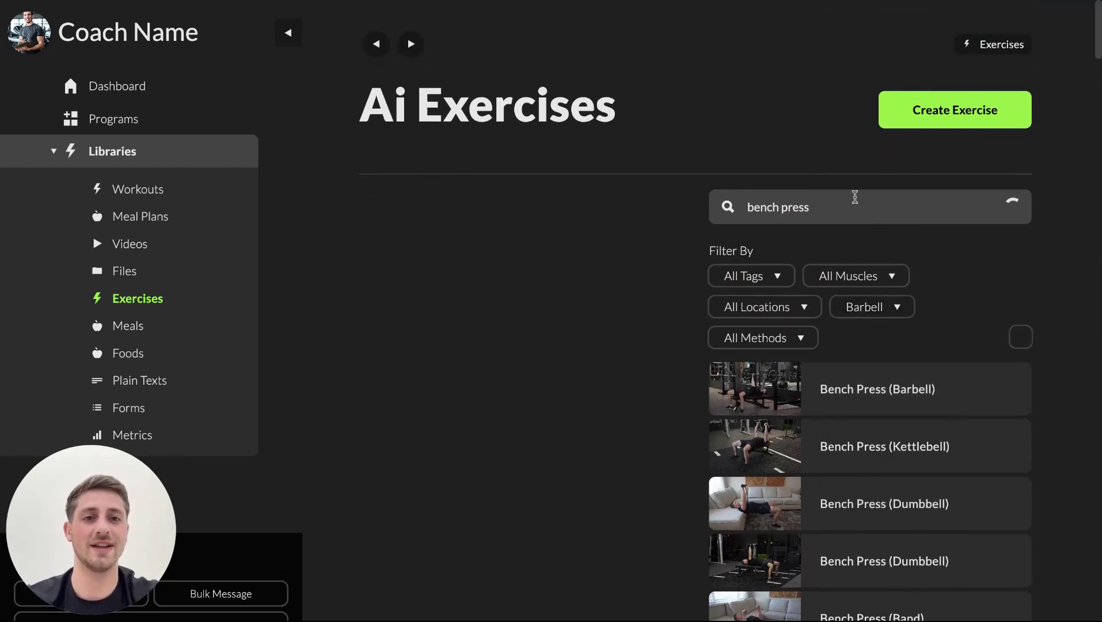
Open the (Pause) Bench Press (Barbell) exercise from the filtered list and play its demonstration video.
scroll(956, 525, down, 1)
scroll(956, 525, down, 2)
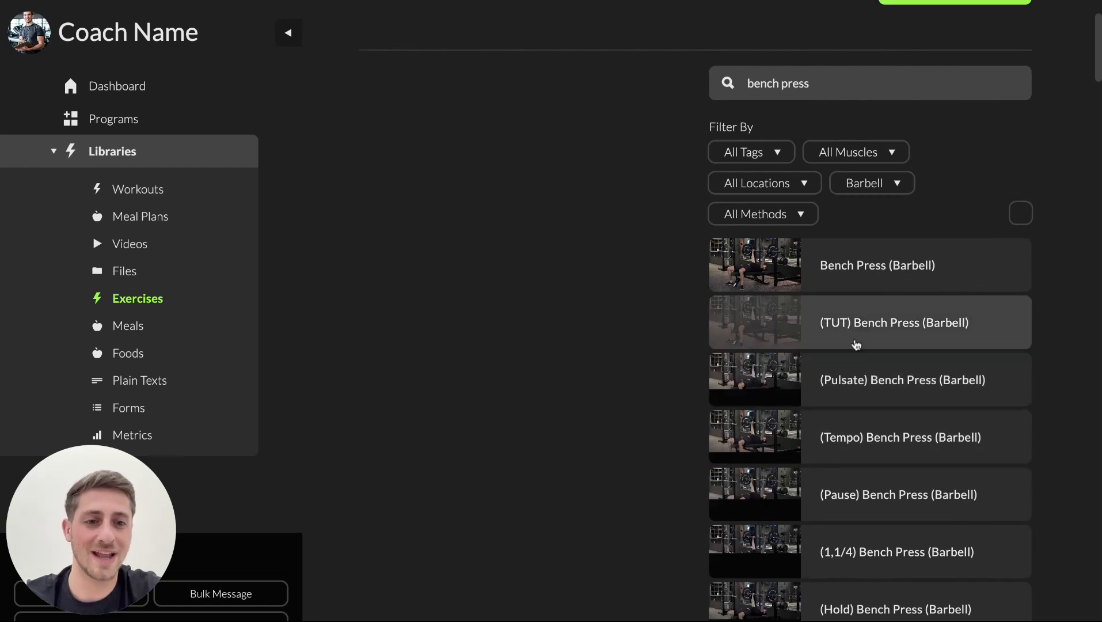
scroll(864, 493, down, 2)
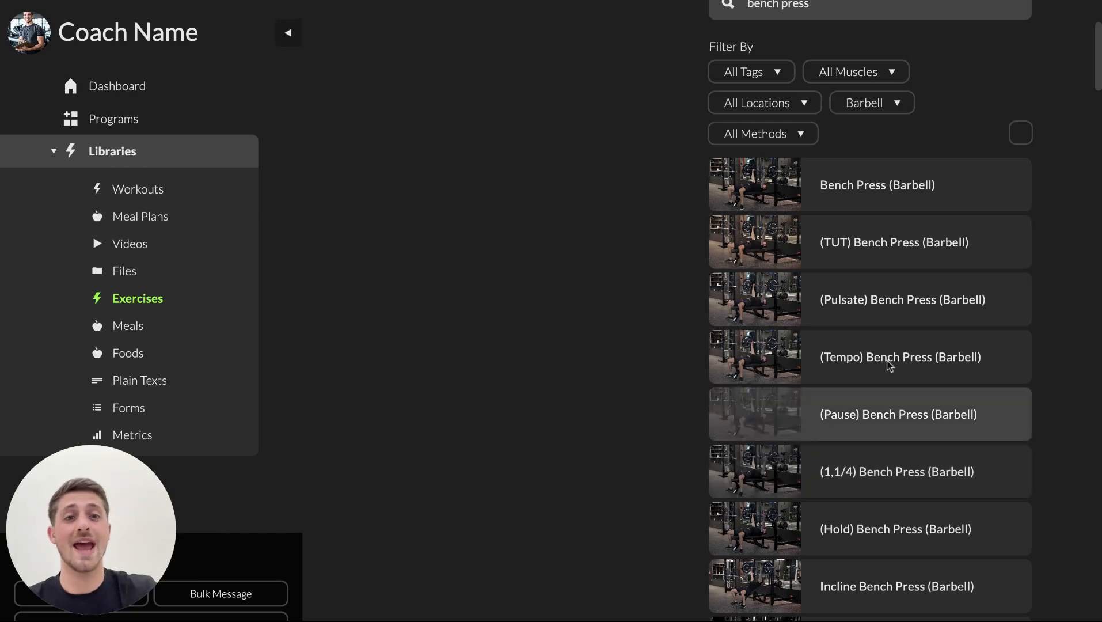
click(761, 414)
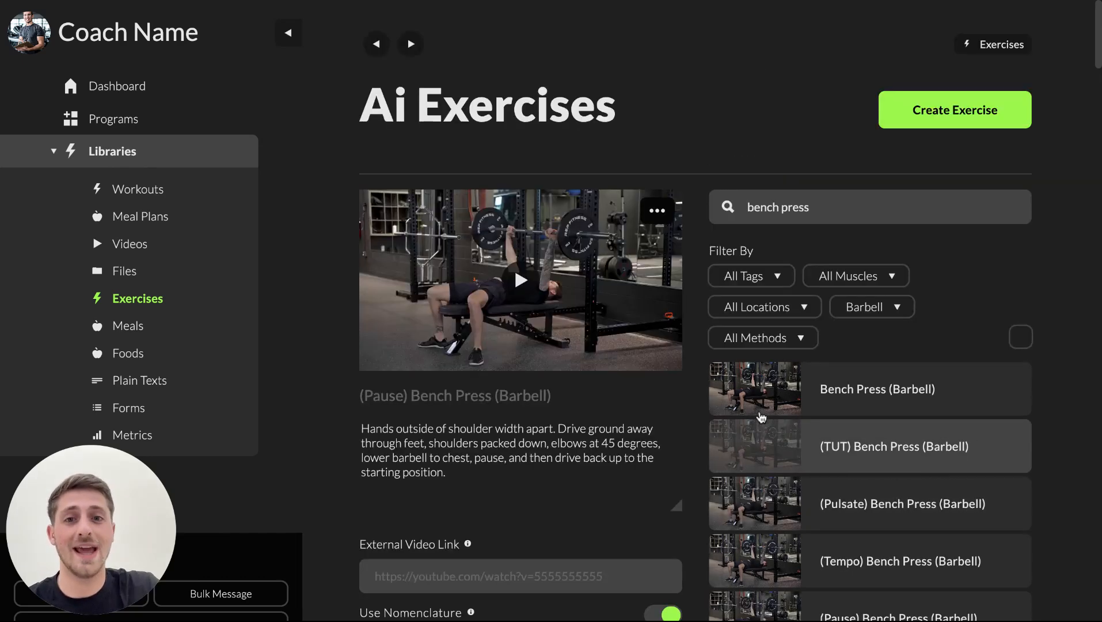
click(521, 282)
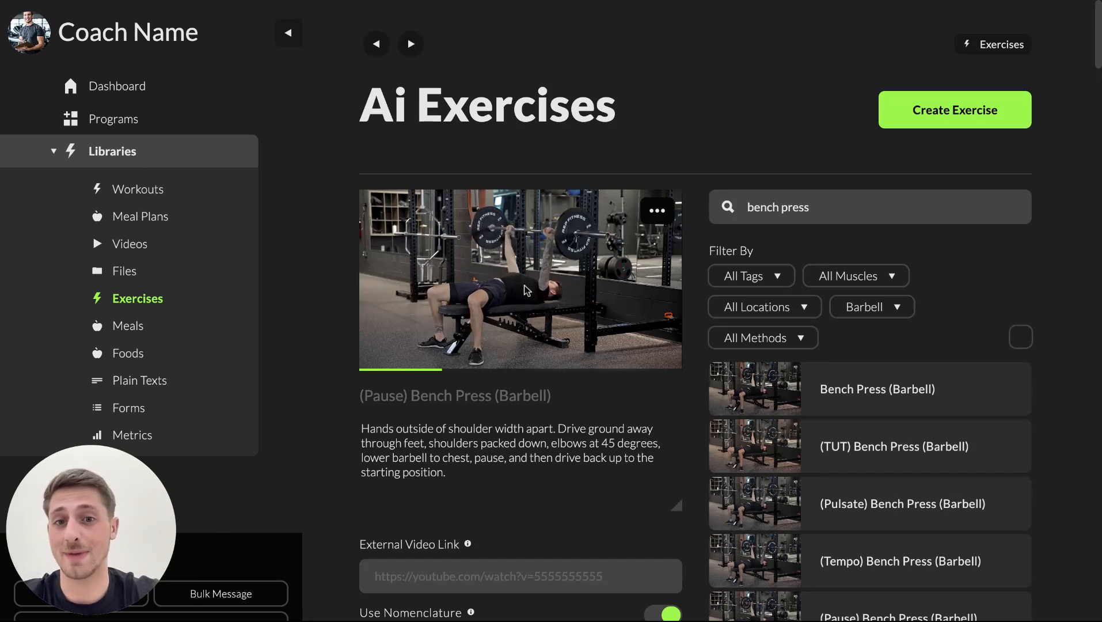
Start creating a new workout in the Workouts library.
click(129, 149)
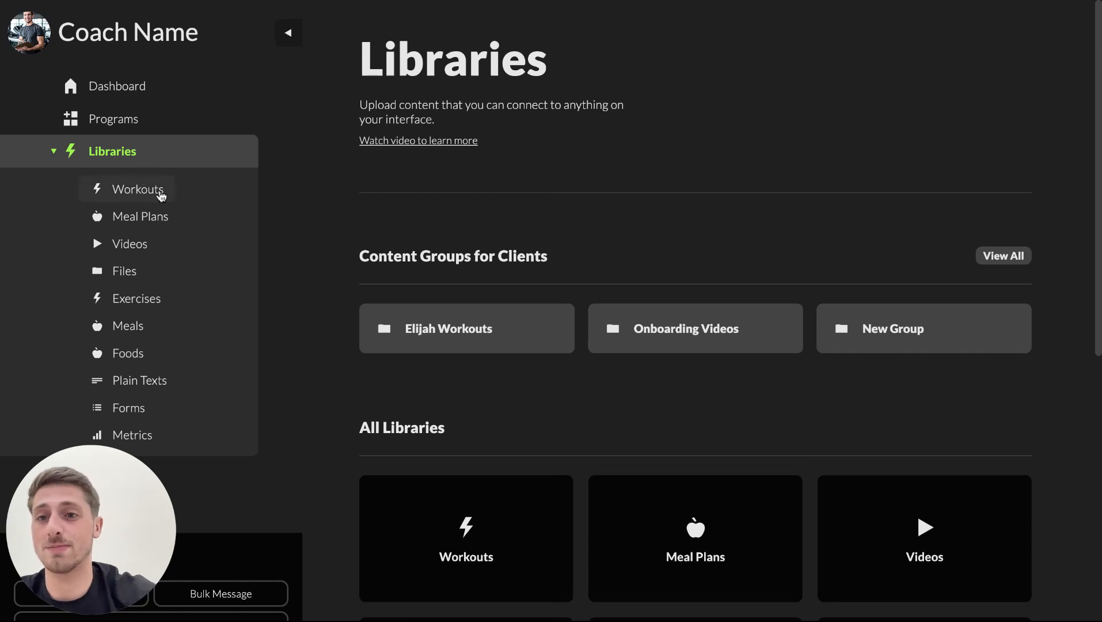
click(157, 191)
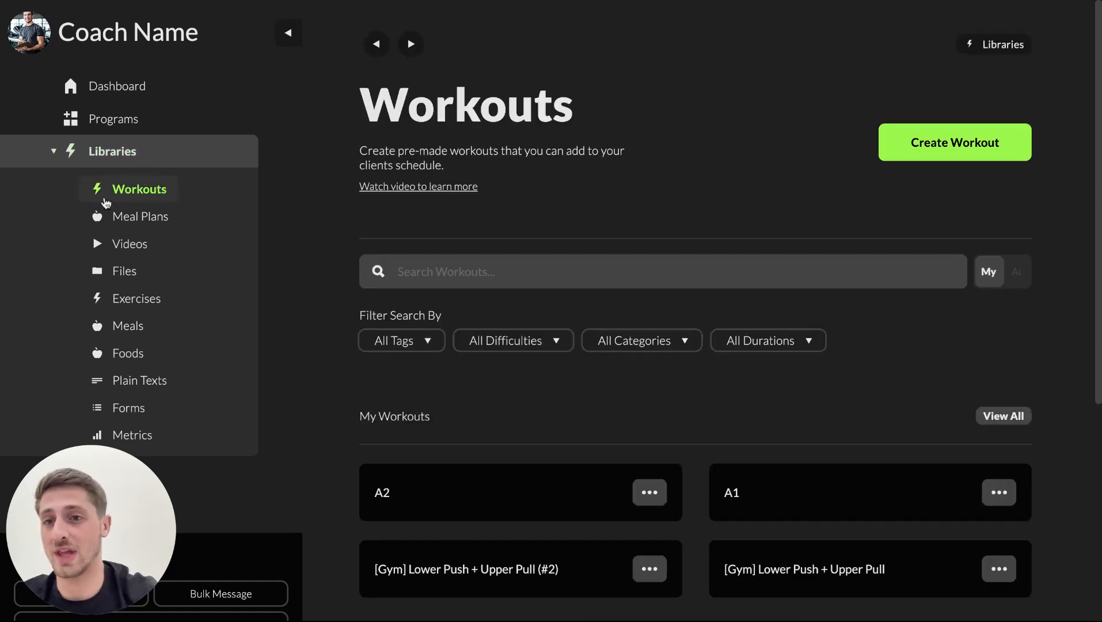
click(929, 150)
Search for "bench press" in the new workout's first exercise entry.
scroll(688, 378, down, 5)
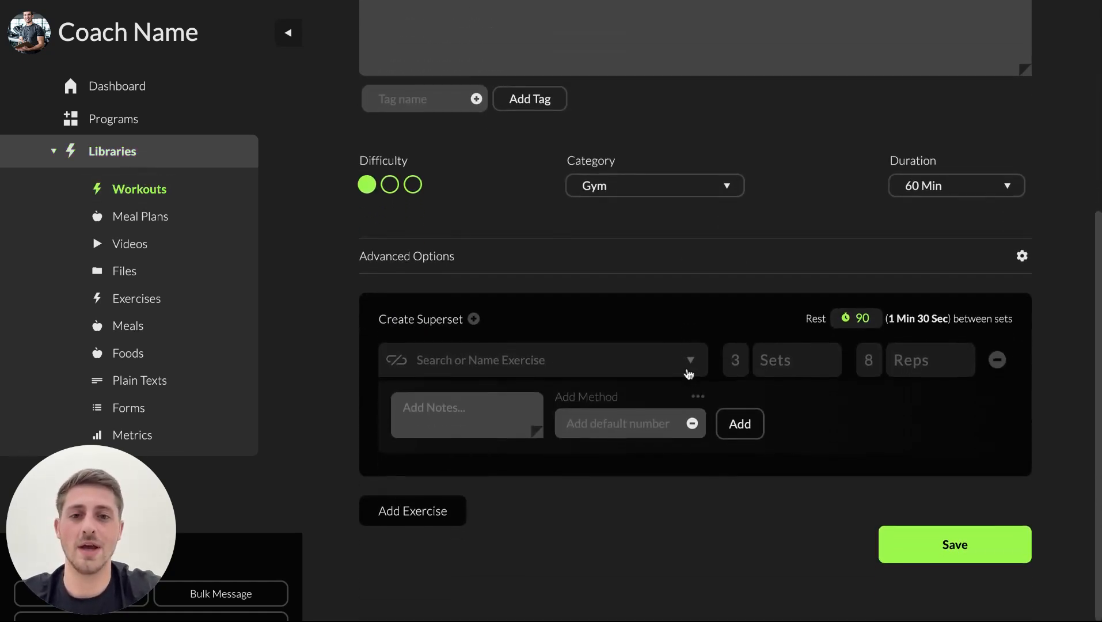
click(466, 363)
text(bench press)
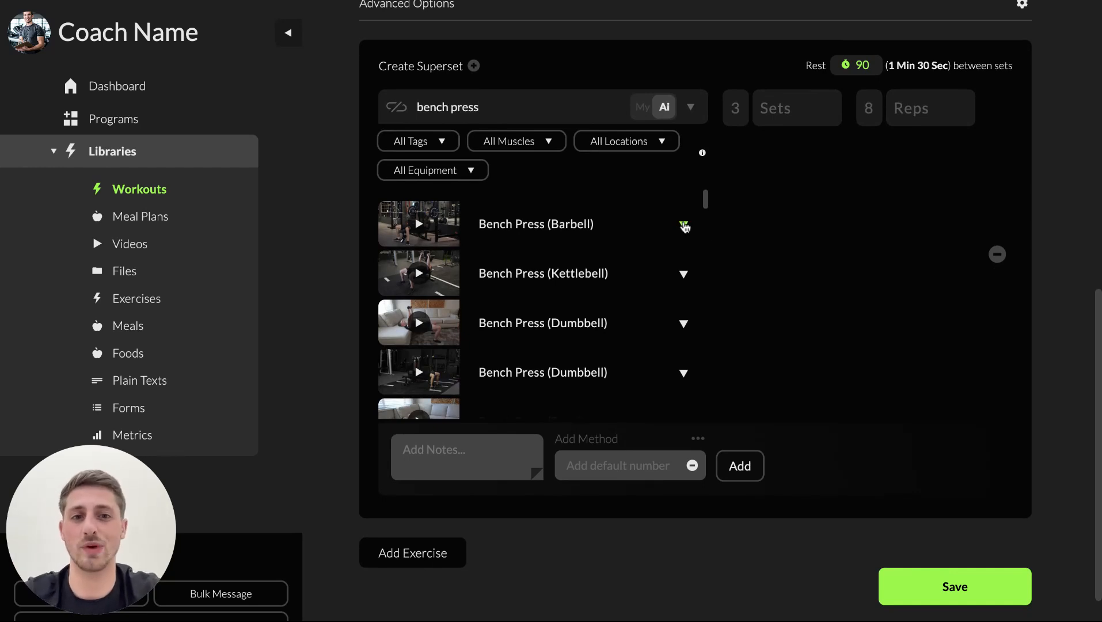
Expand the variations of Bench Press (Barbell) and choose (Pause) Bench Press (Barbell) as the workout's exercise.
click(684, 224)
scroll(645, 303, down, 5)
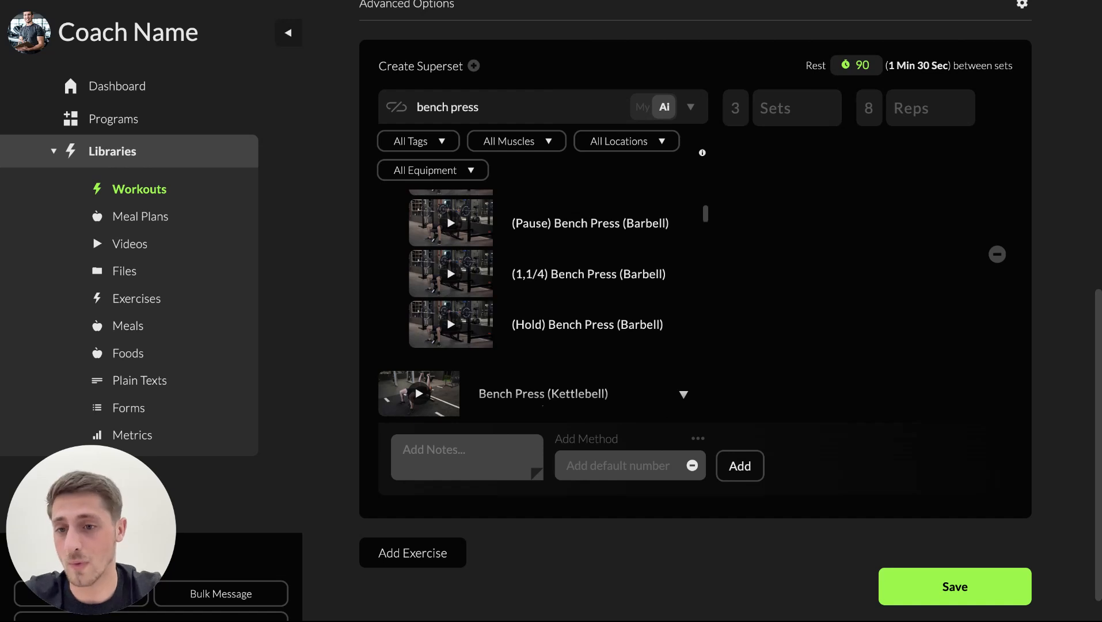
scroll(592, 340, up, 4)
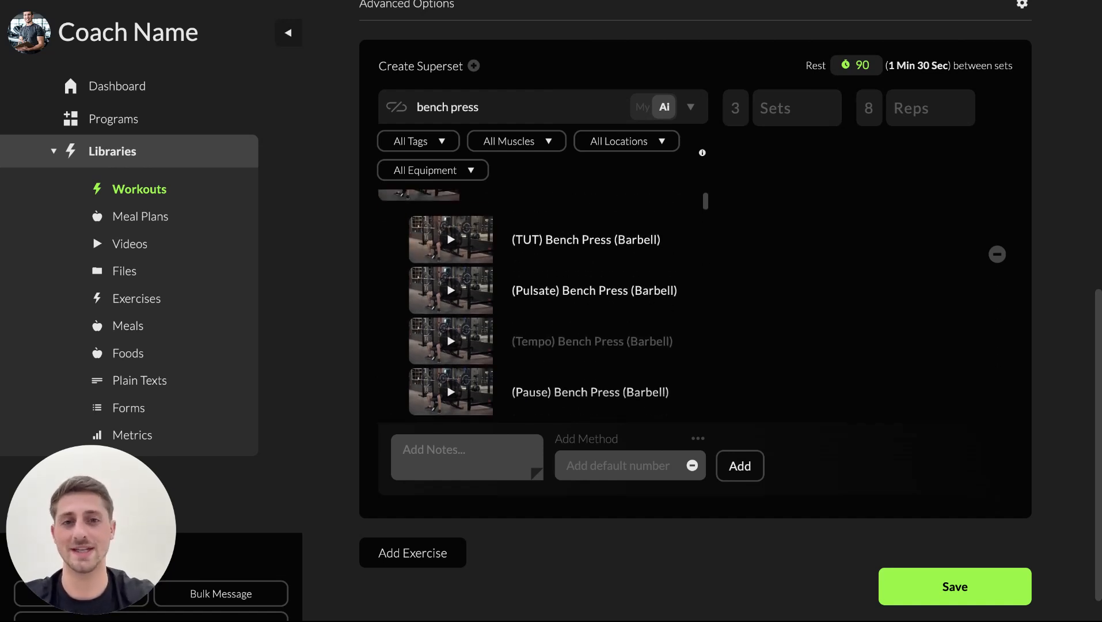
scroll(600, 291, up, 2)
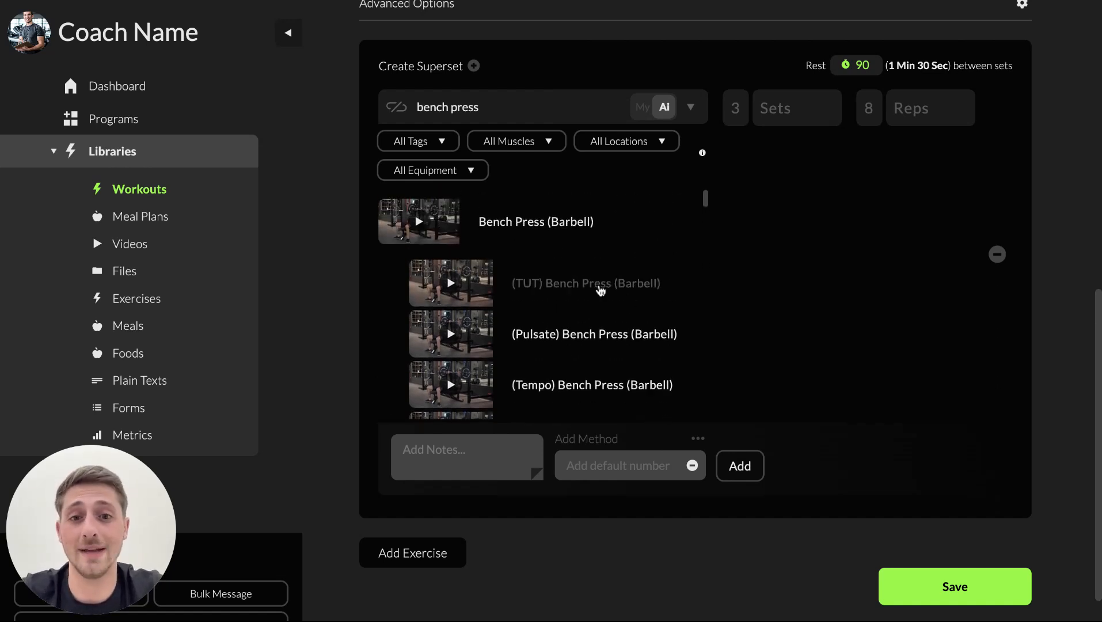
scroll(599, 294, down, 5)
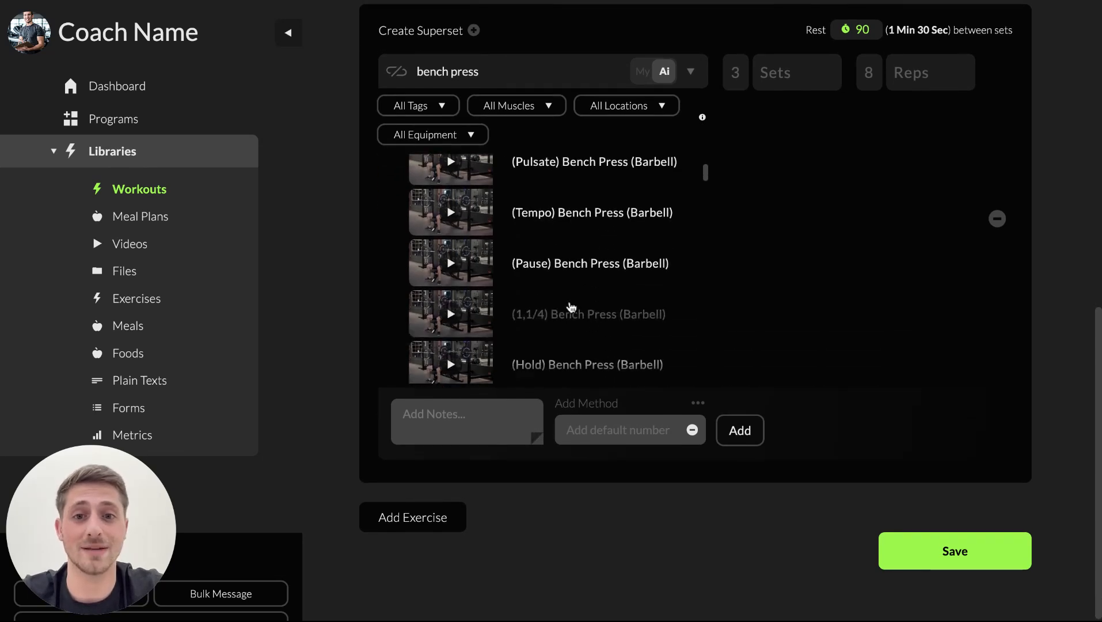
click(578, 276)
text(Pa)
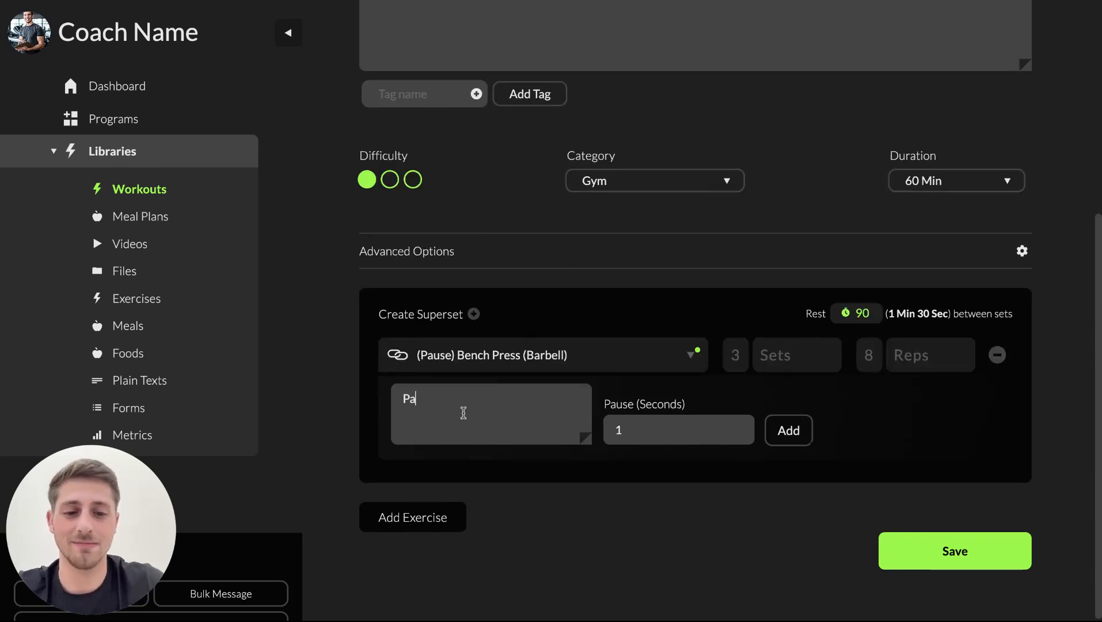
text(sue 2 seconds)
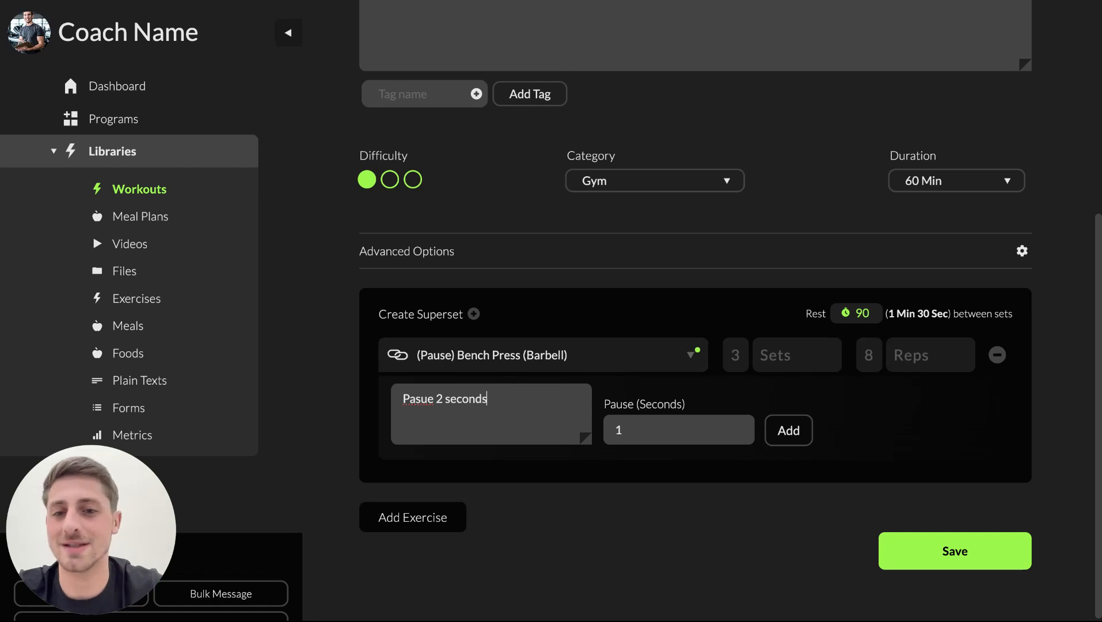
triple_click(451, 397)
key(BackSpace)
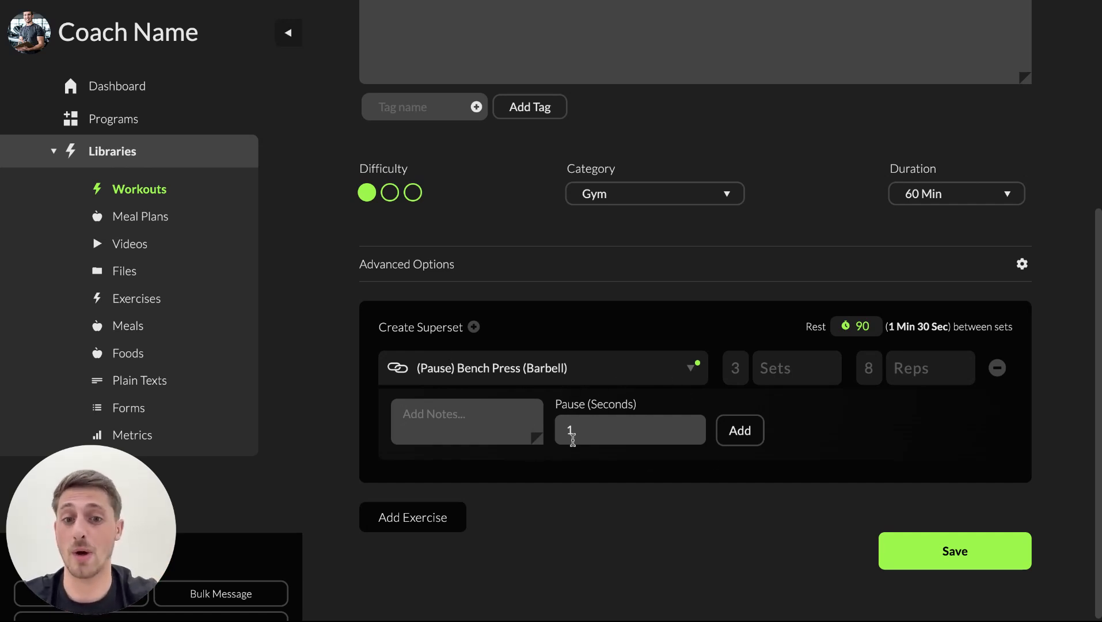
Set the pause duration of the (Pause) Bench Press (Barbell) exercise to 3 seconds.
click(644, 429)
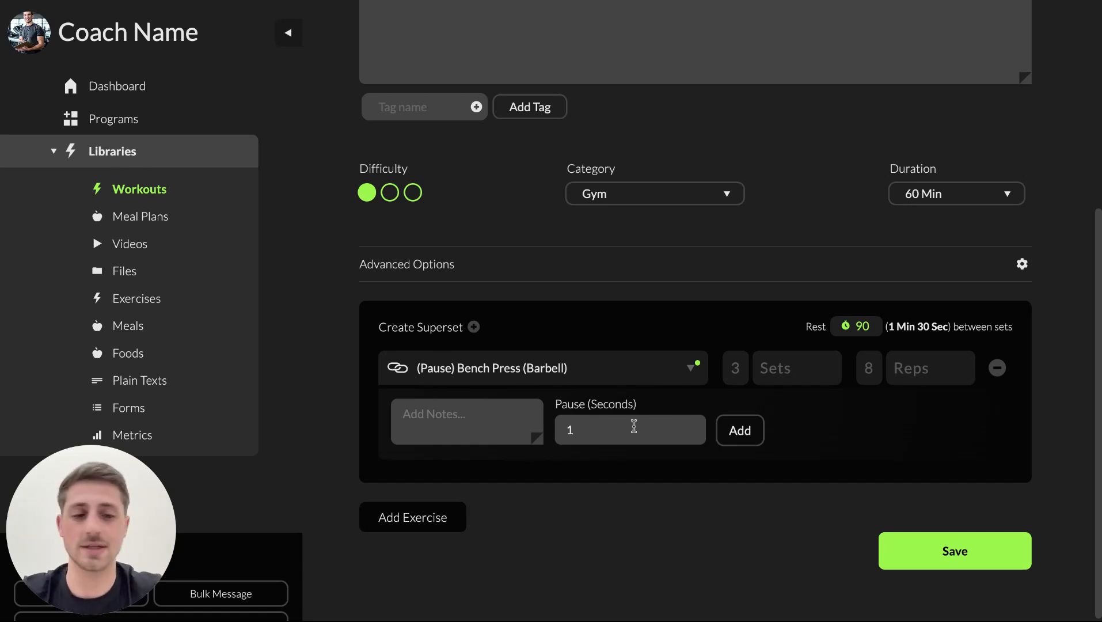
key(BackSpace)
text(2)
key(BackSpace)
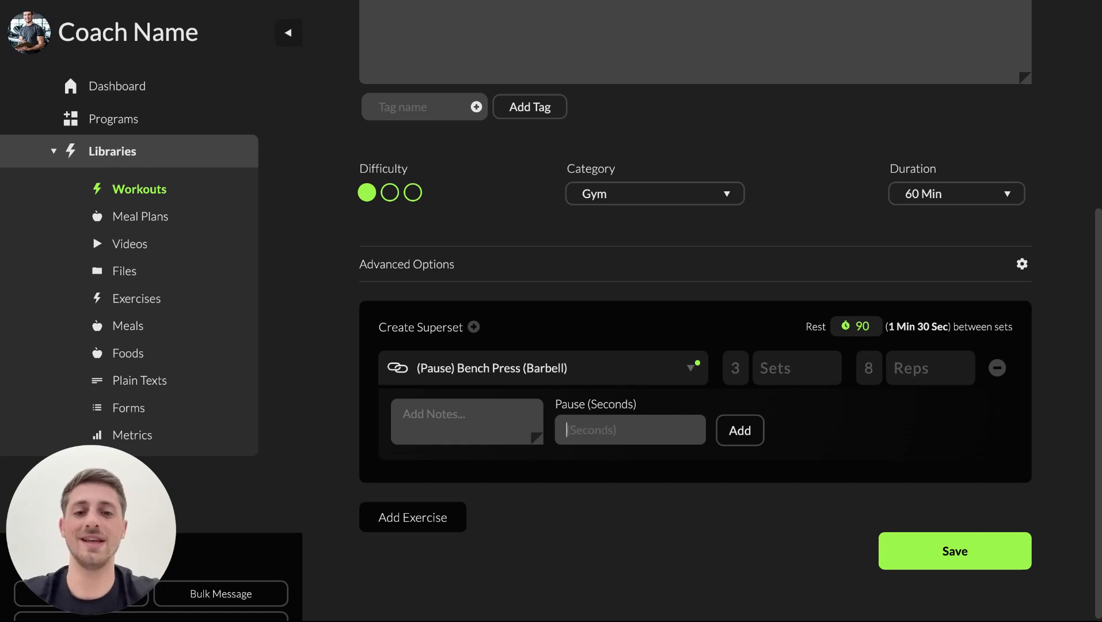
text(3)
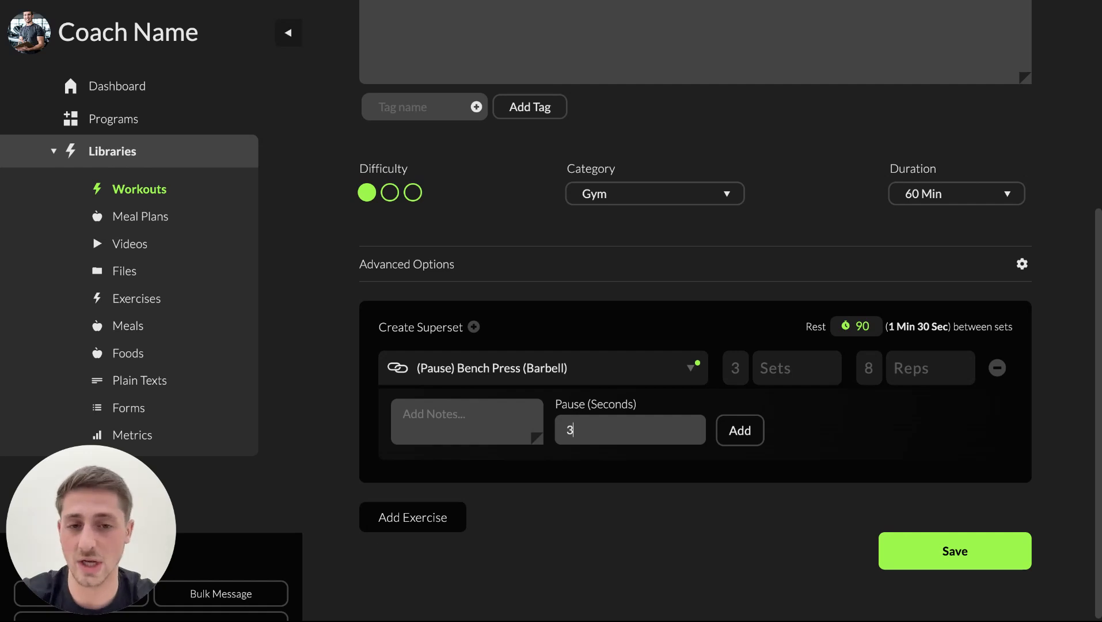
Add a second exercise entry to the workout and search it for "squat".
click(406, 517)
text(sq)
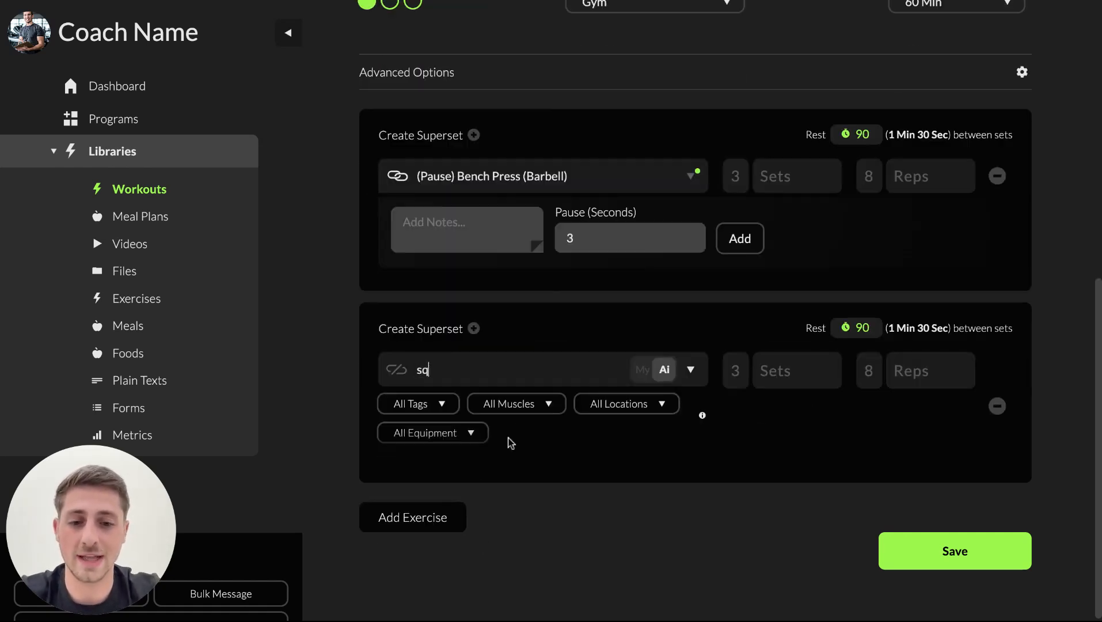
text(uat)
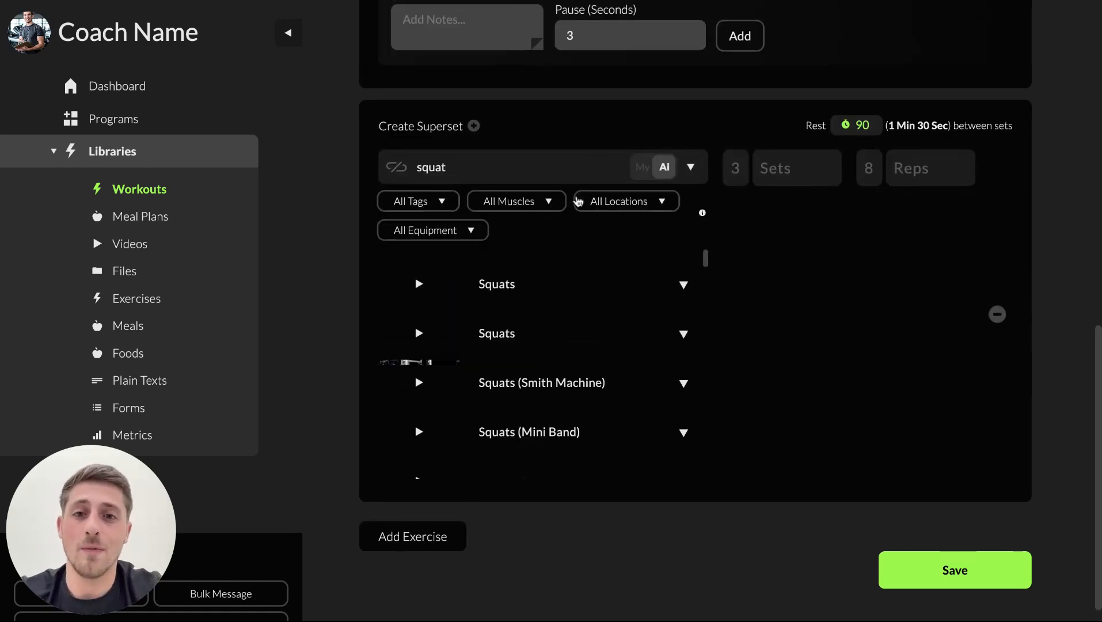
Expand the variations of Squats (Barbell) and choose (TUT) Squats (Barbell) as the second exercise.
scroll(509, 408, down, 2)
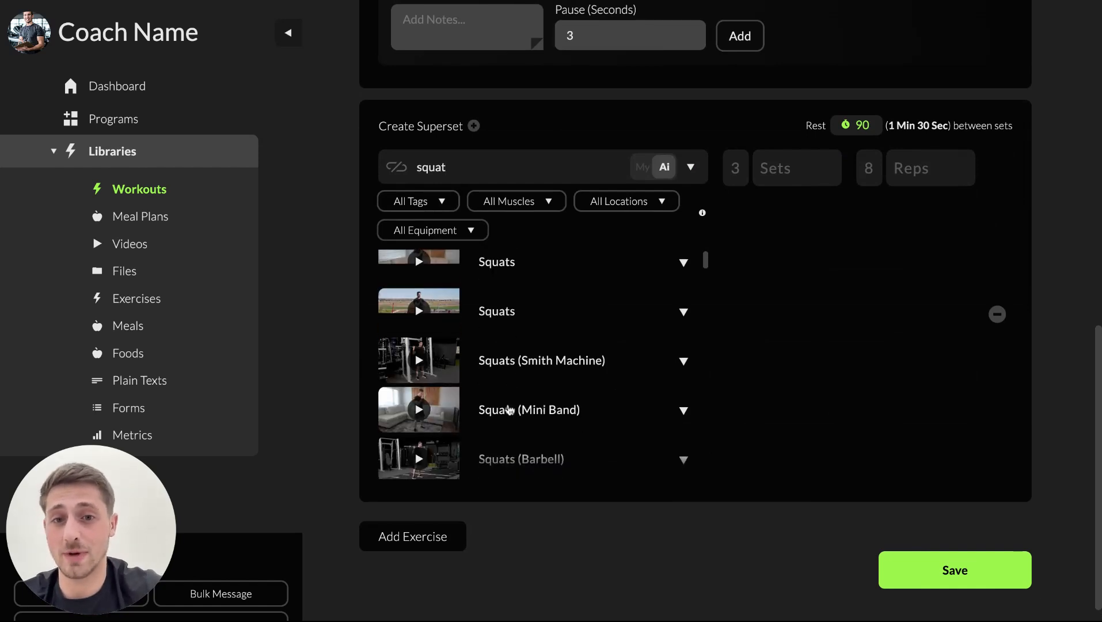
scroll(509, 408, down, 3)
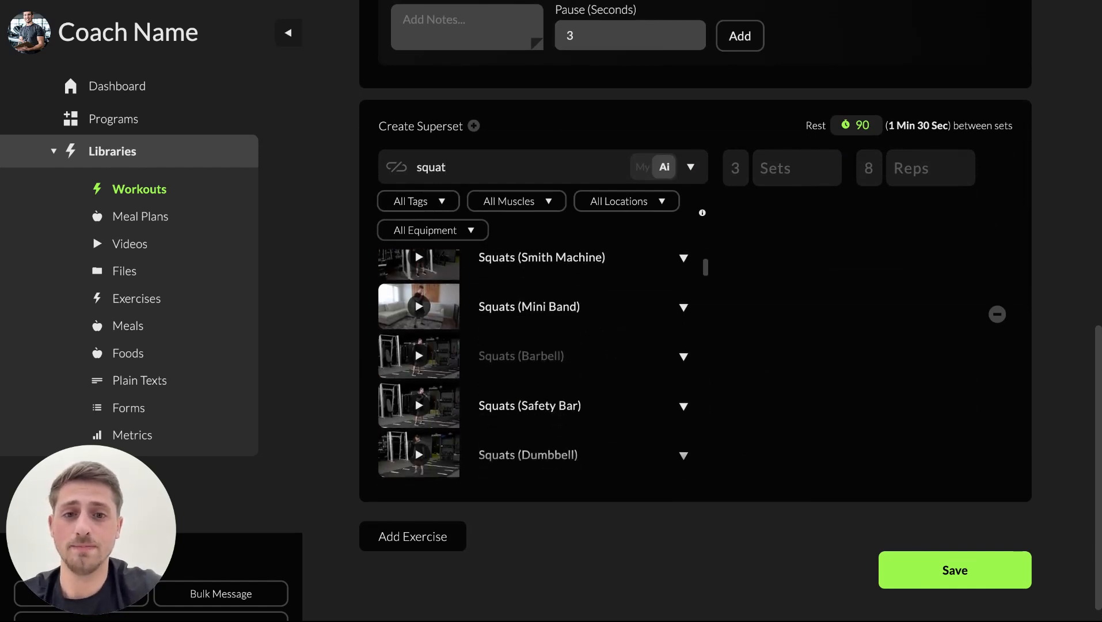
click(673, 344)
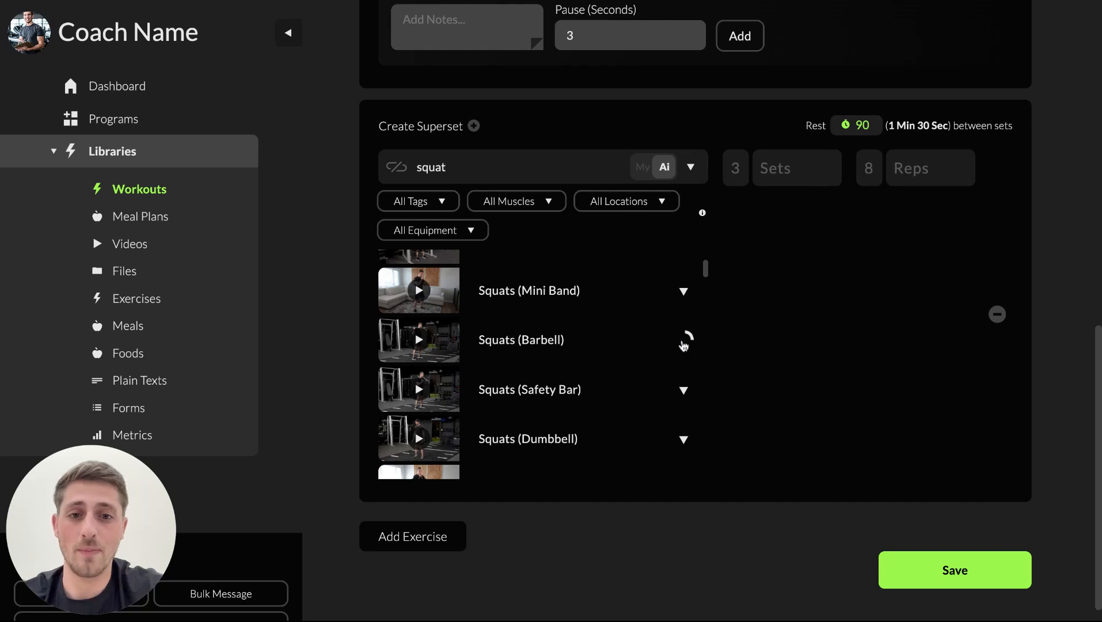
scroll(573, 394, down, 3)
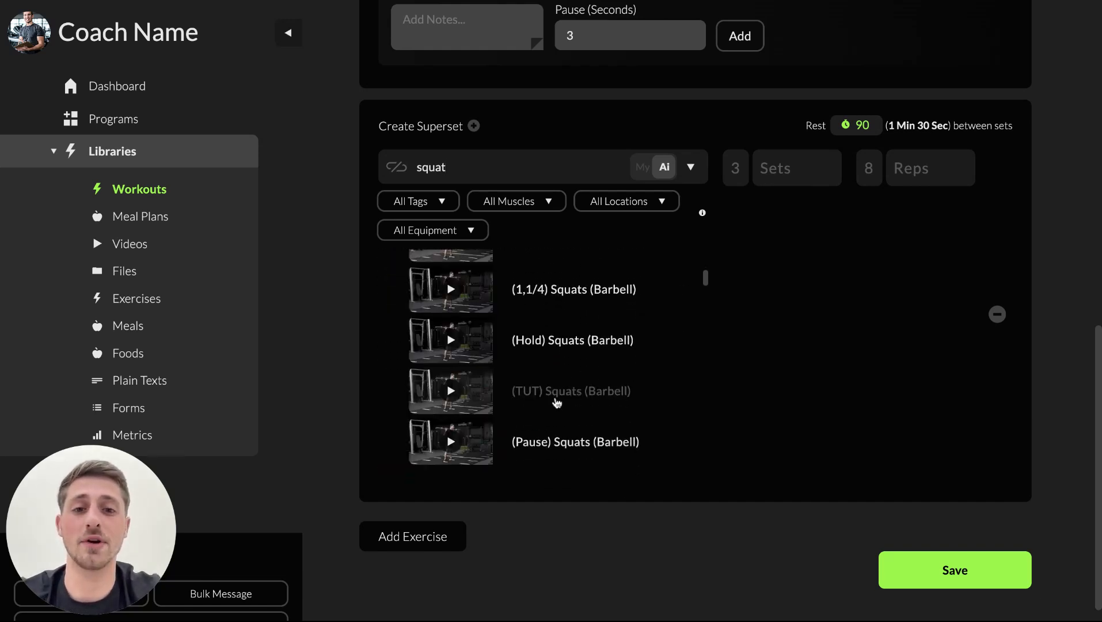
click(556, 401)
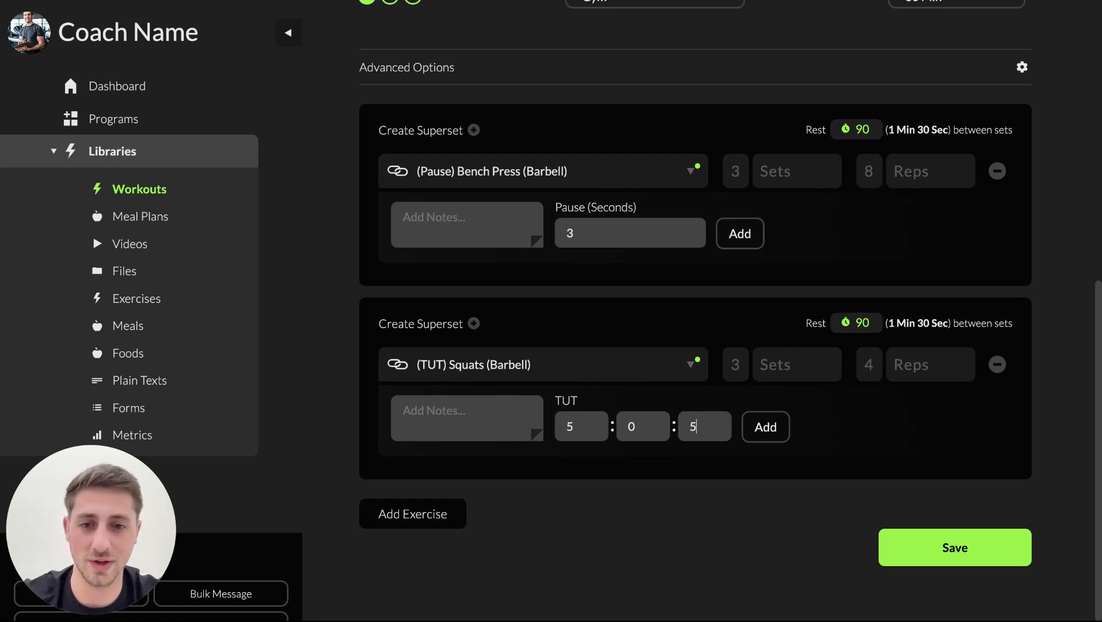
Add a third exercise to the workout by searching for "deadlift" and choosing Deadlifts (Barbell).
click(446, 516)
text(deadlift)
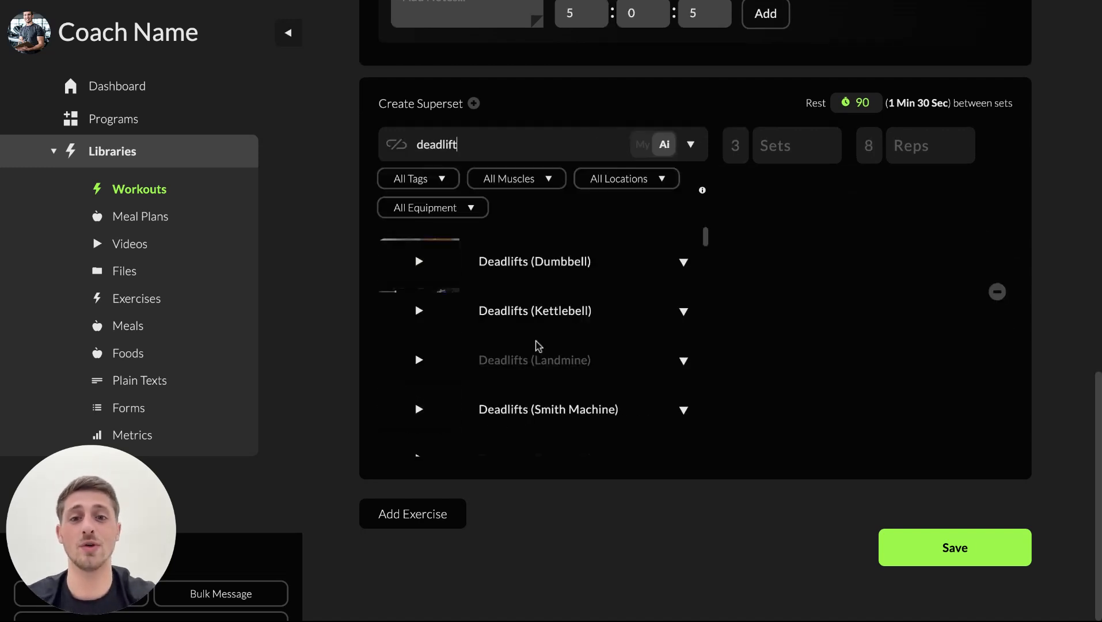
scroll(536, 347, down, 1)
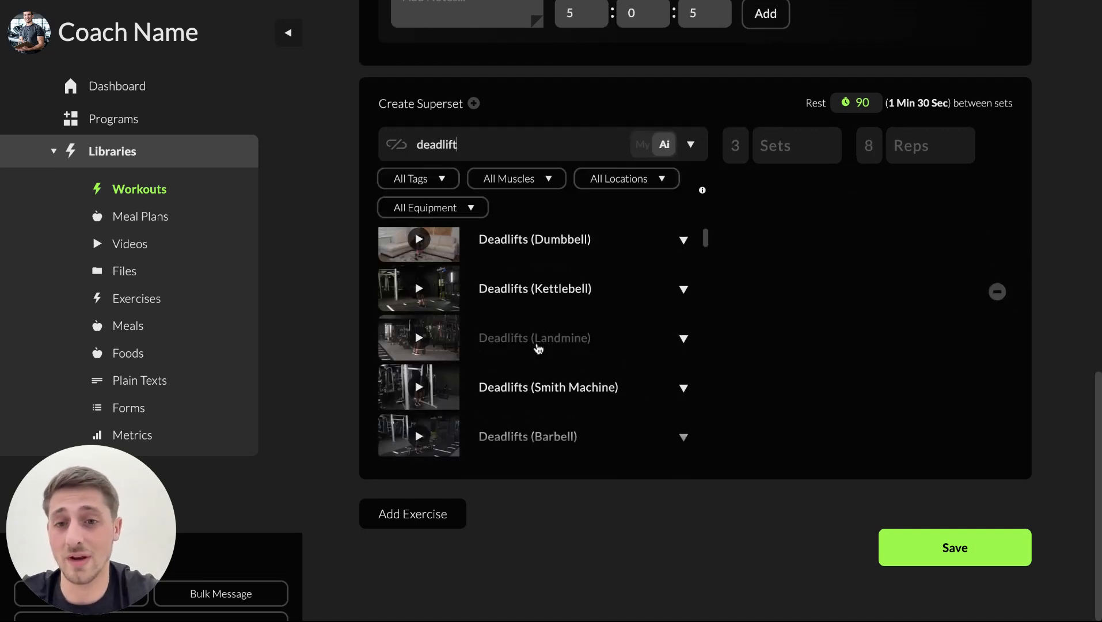
scroll(698, 120, up, 2)
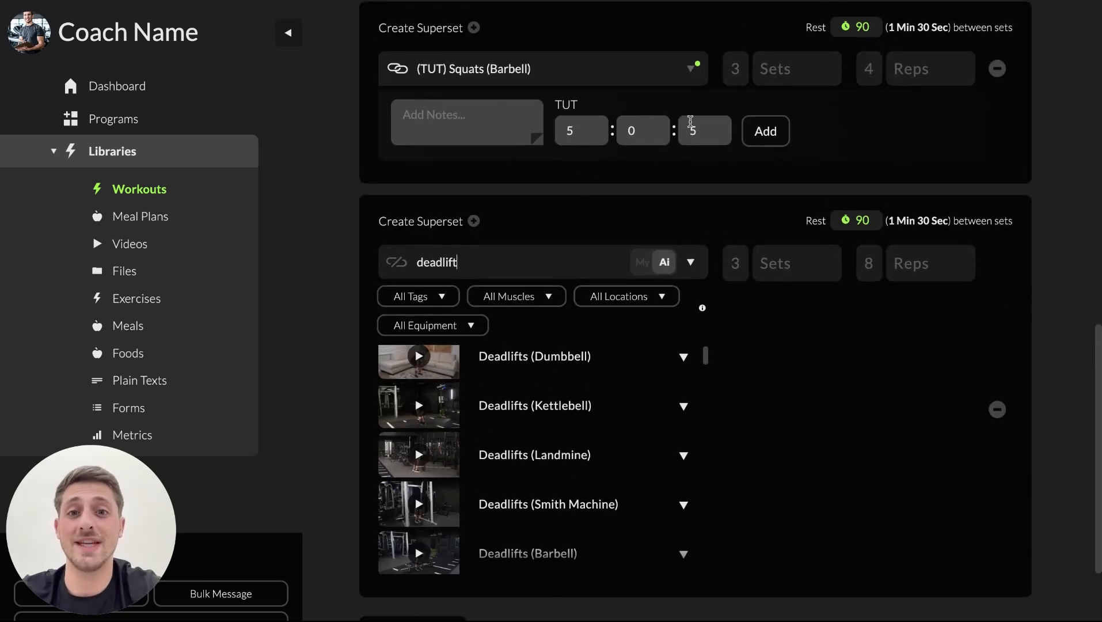
scroll(599, 246, down, 1)
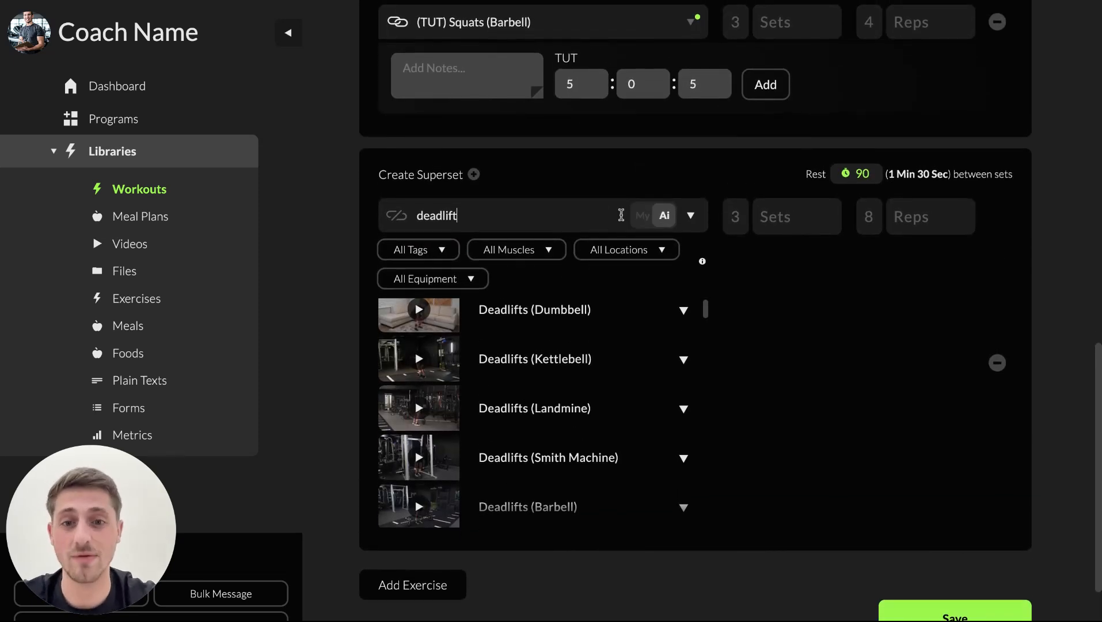
scroll(596, 401, down, 2)
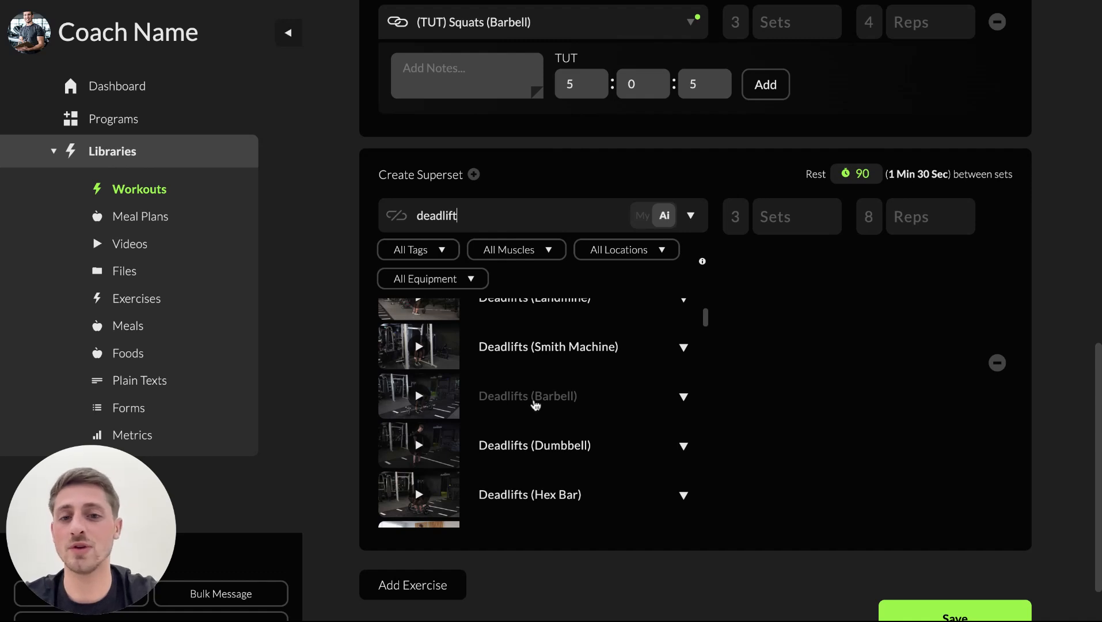
click(527, 397)
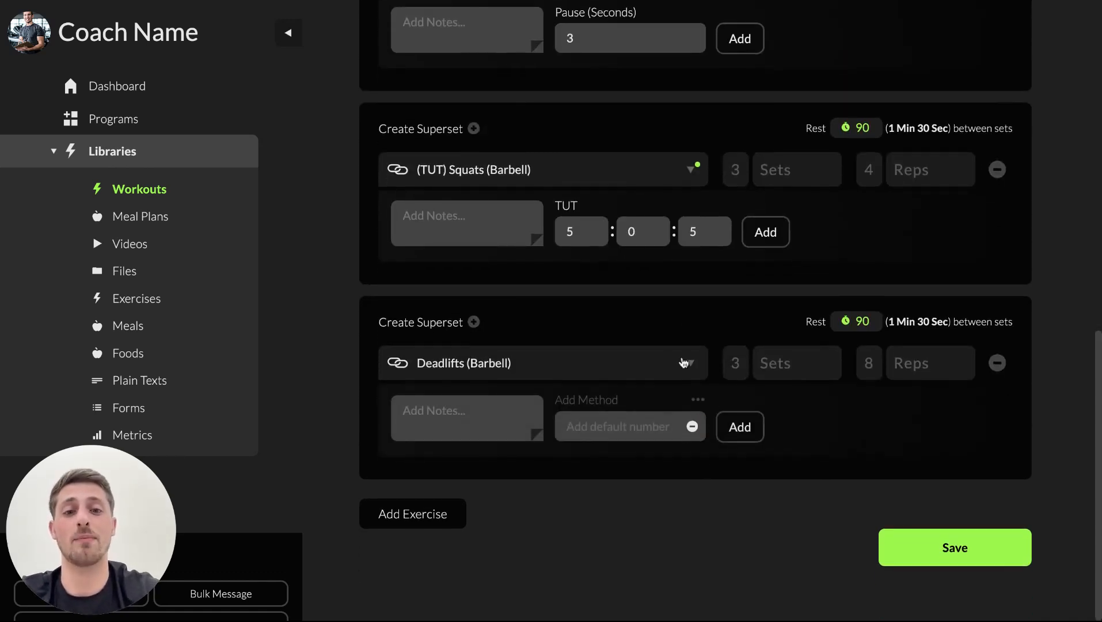
Assign the RPE method to the Deadlifts (Barbell) exercise and set its value to 8.
click(699, 402)
scroll(672, 501, down, 1)
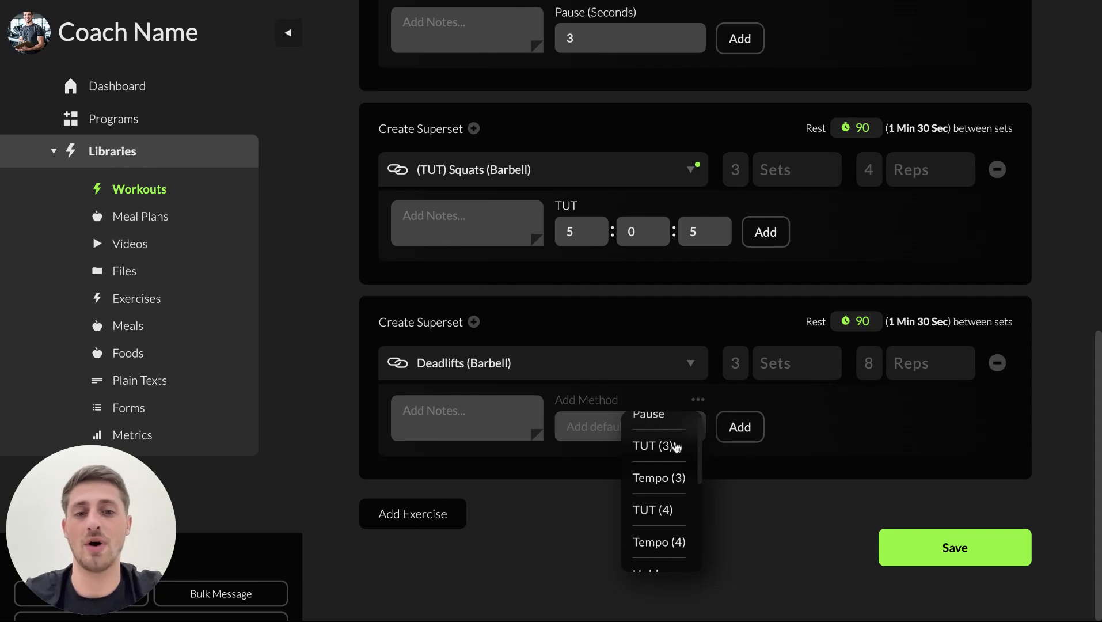
scroll(656, 491, down, 1)
scroll(659, 493, down, 1)
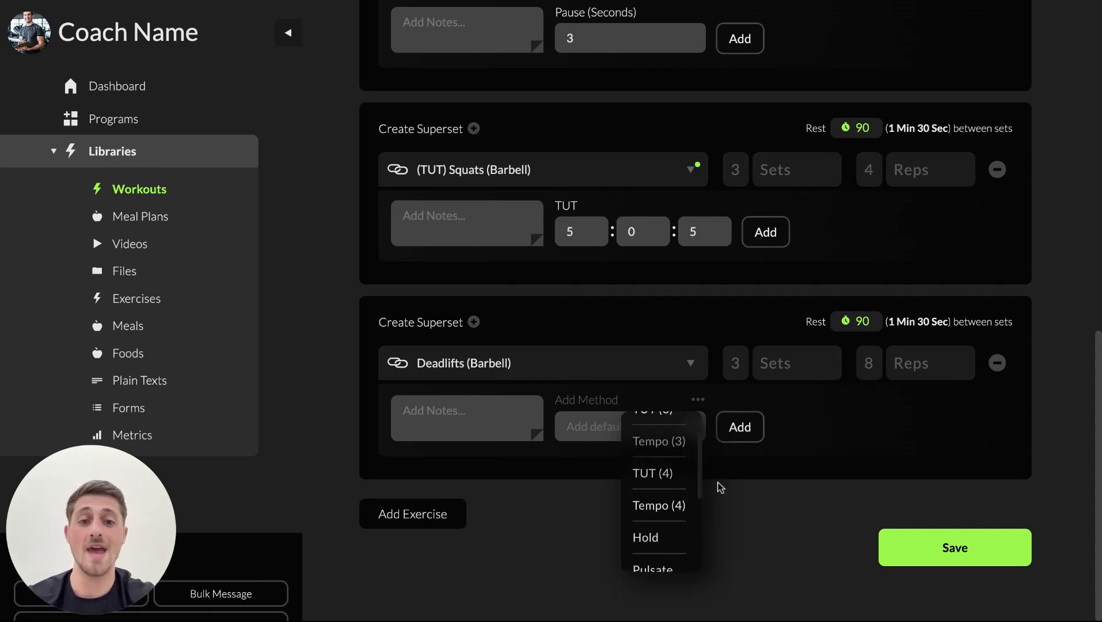
scroll(670, 479, up, 1)
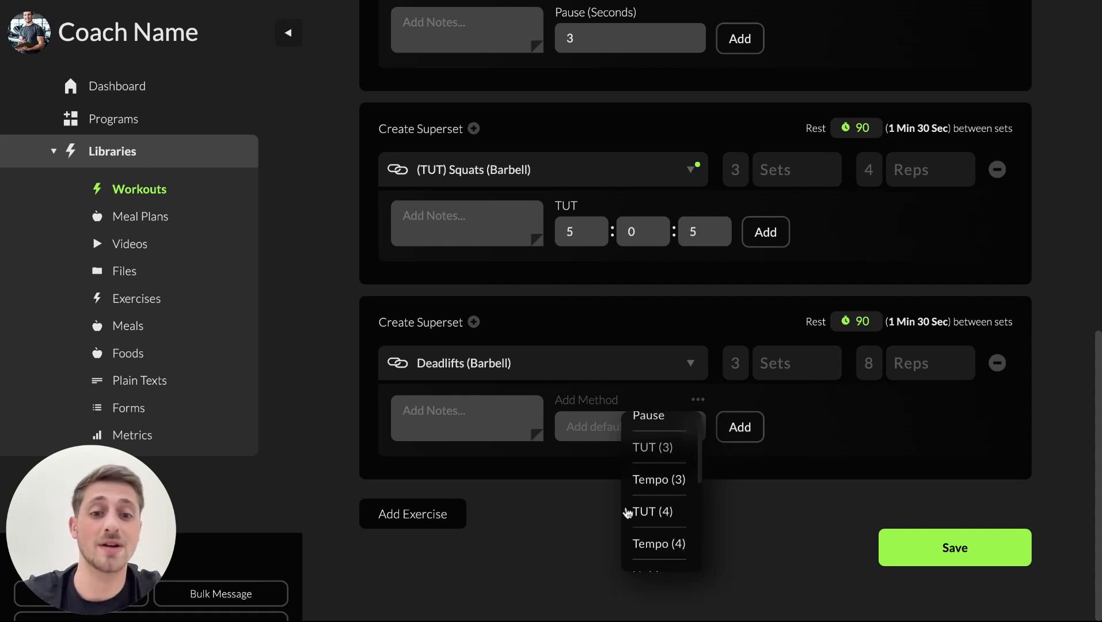
scroll(665, 518, down, 3)
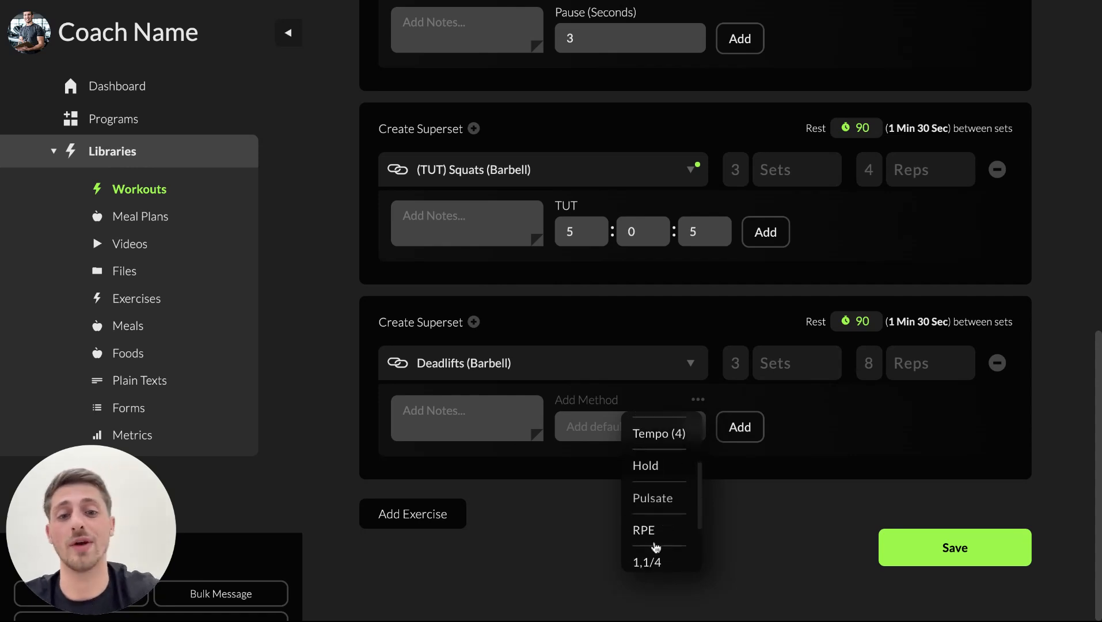
scroll(652, 558, down, 3)
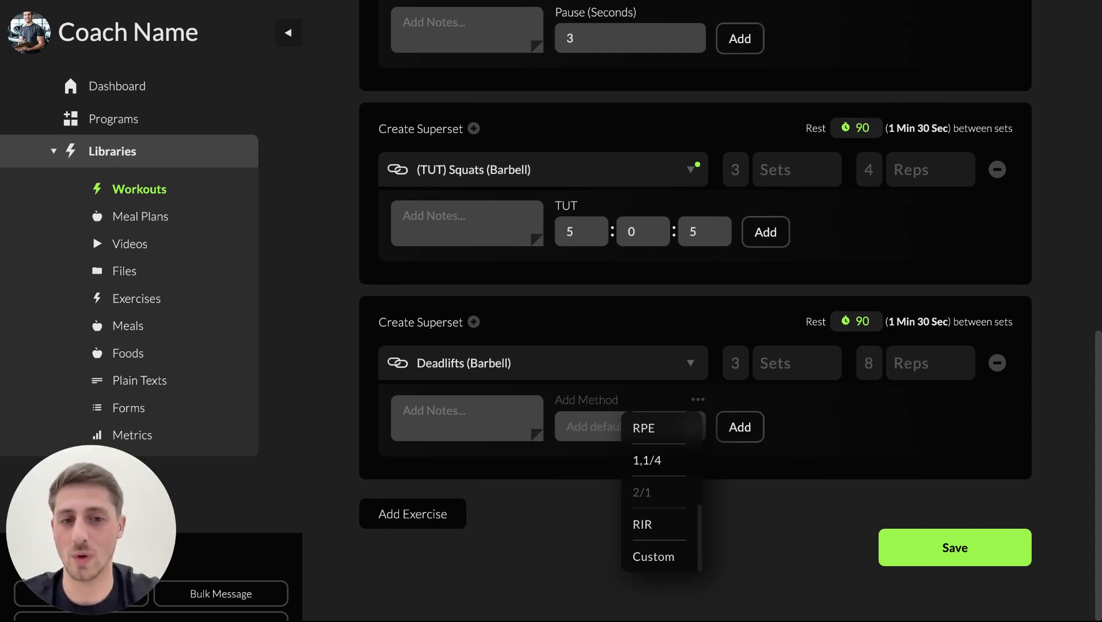
click(653, 437)
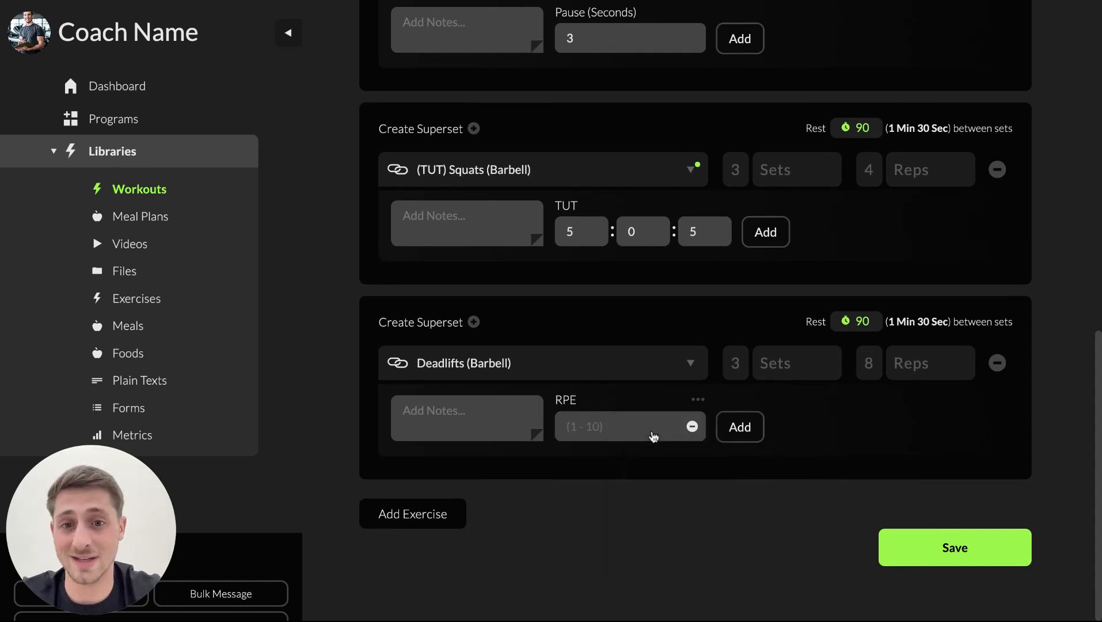
click(591, 427)
text(8)
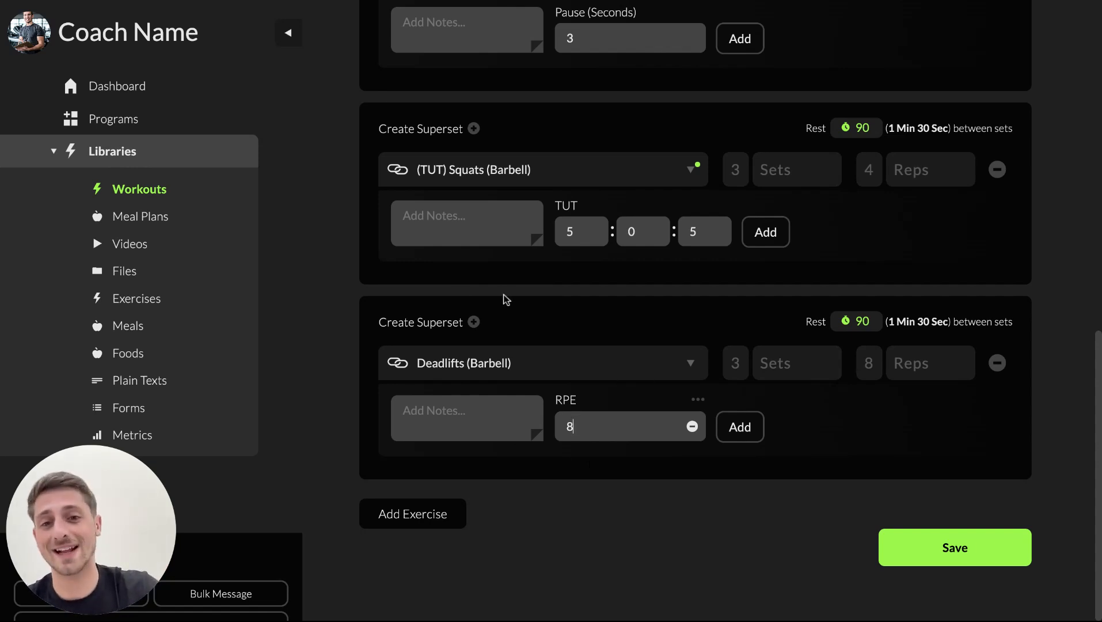
scroll(638, 438, up, 1)
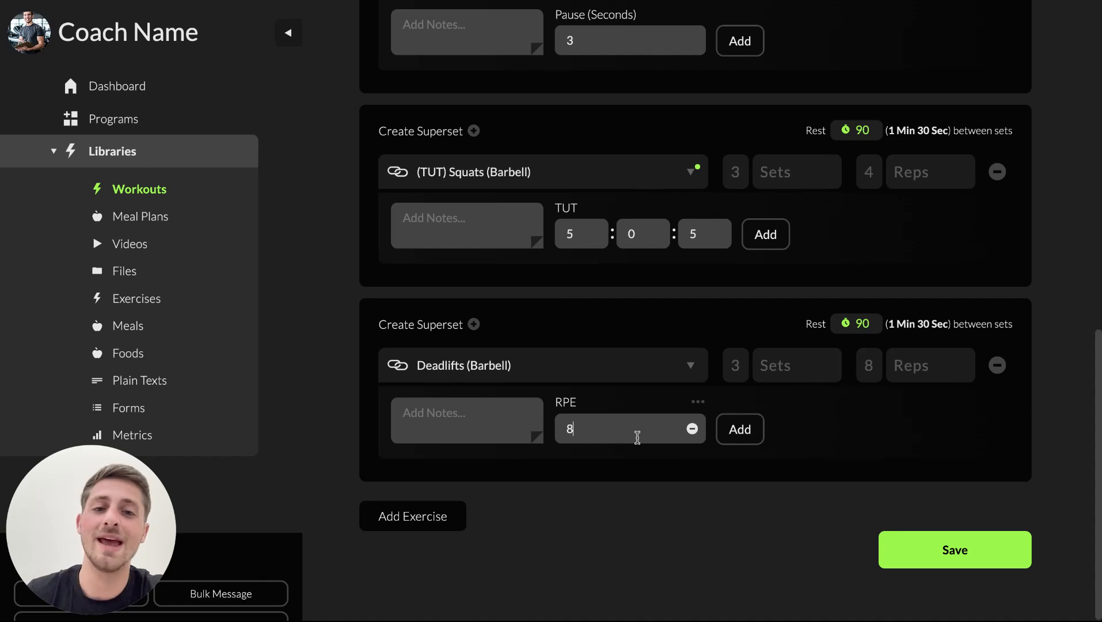